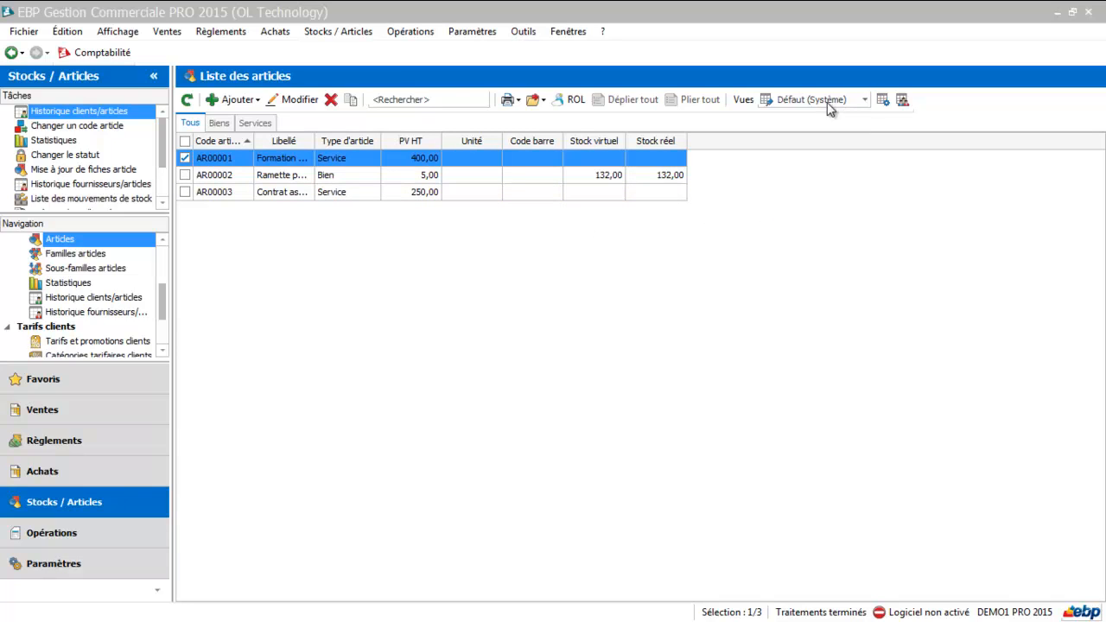
Step: Open the view editor for the article list and duplicate the "Défaut" view
{"action": "left_click", "coordinate": [865, 101]}
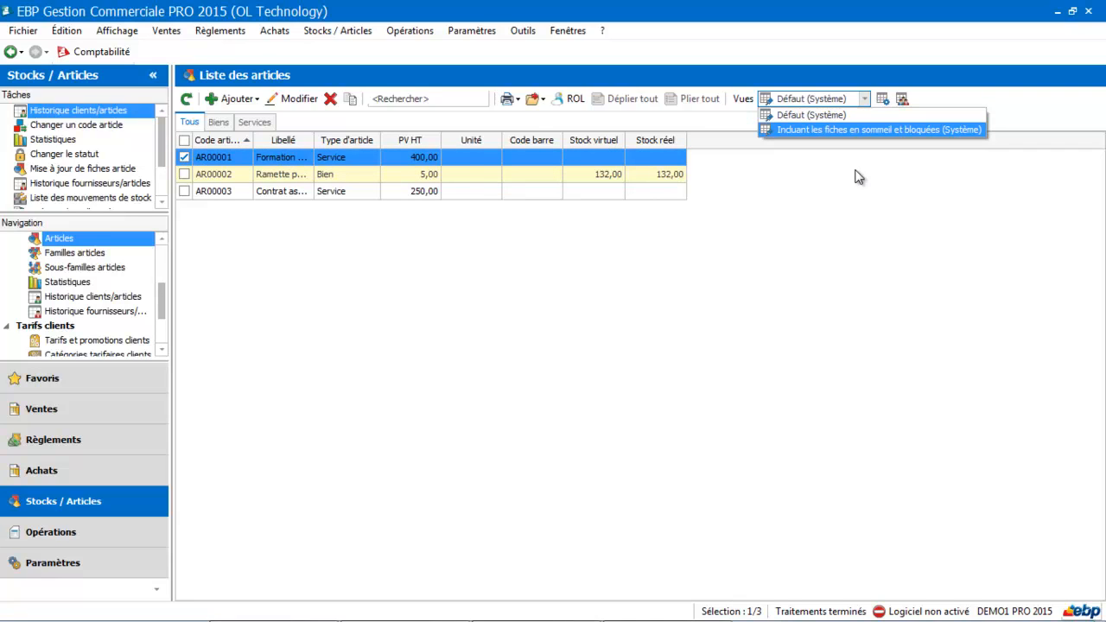
{"action": "left_click", "coordinate": [884, 101]}
{"action": "left_click", "coordinate": [884, 101]}
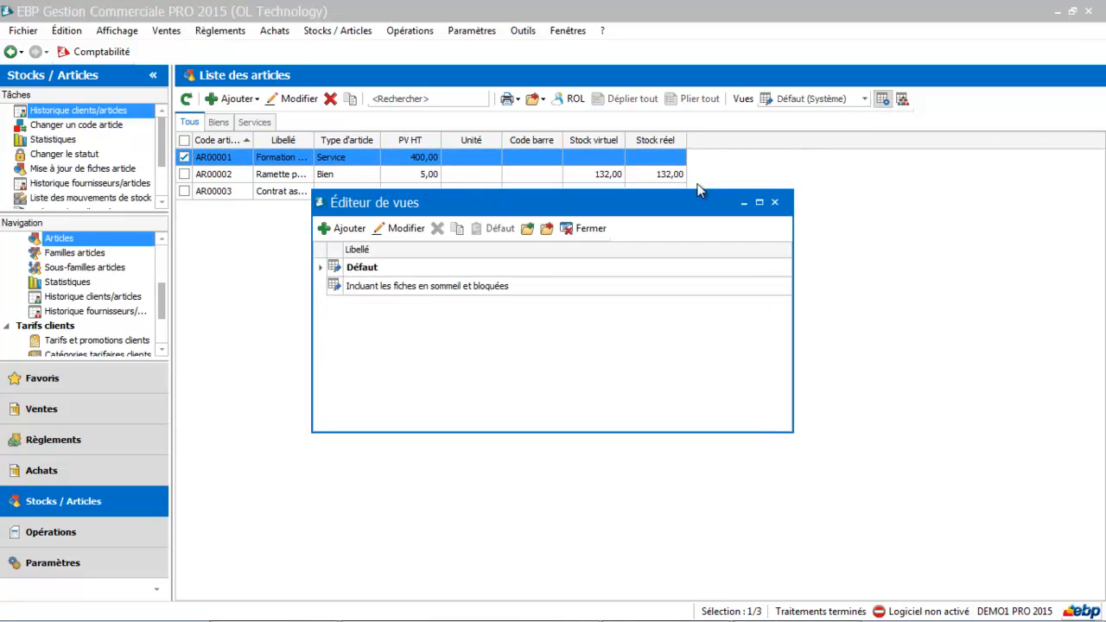
{"action": "left_click", "coordinate": [611, 273]}
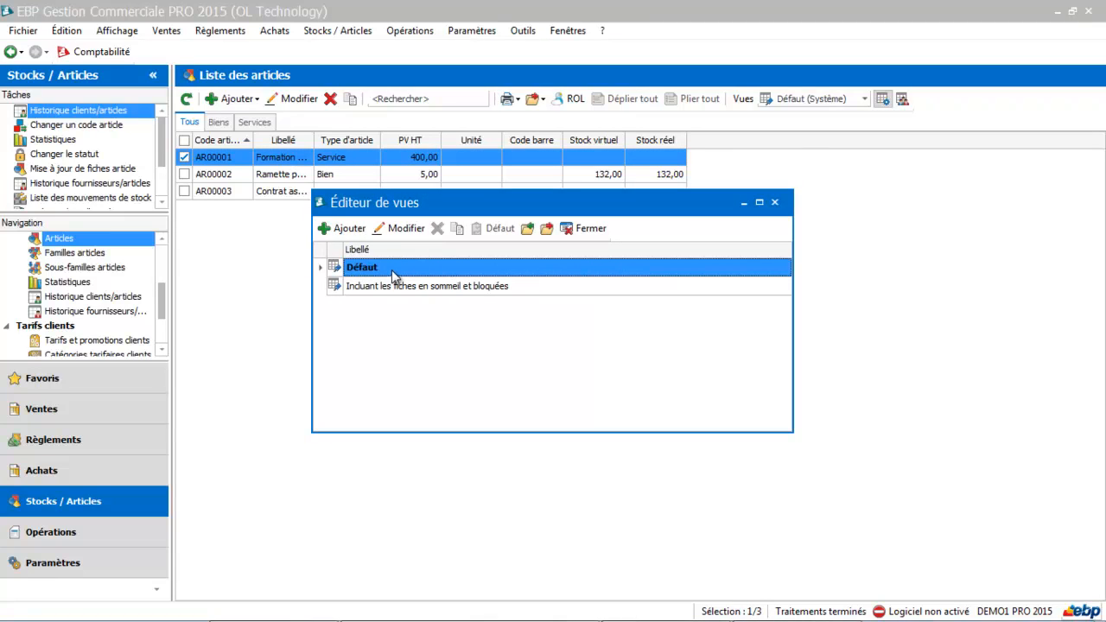
{"action": "left_click", "coordinate": [458, 229]}
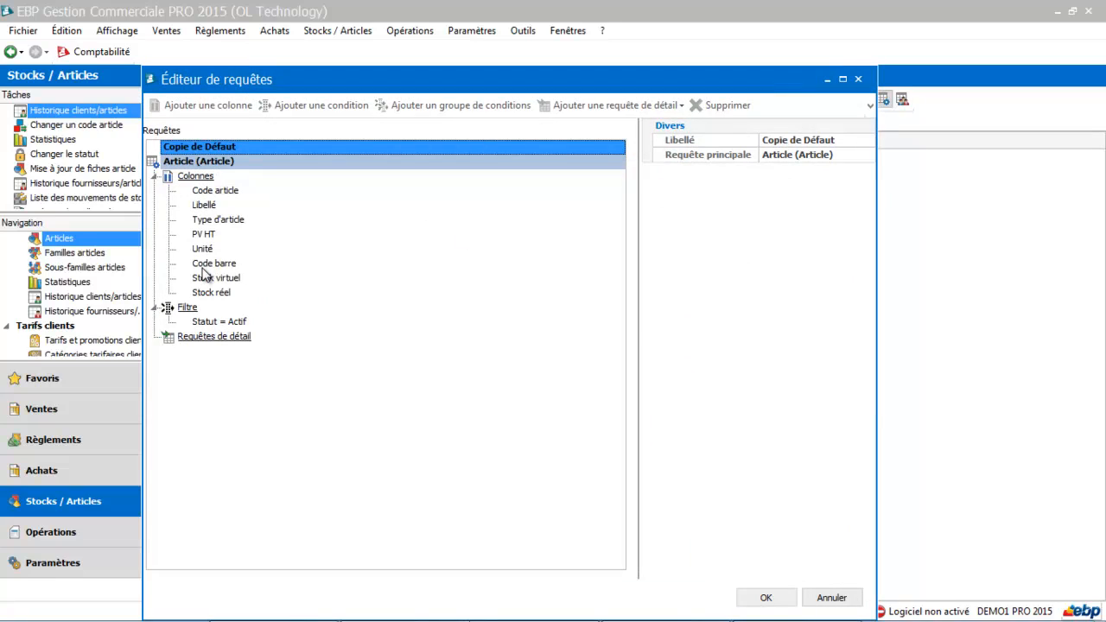
Step: Remove the Code barre, Stock virtuel, Stock réel and Unité columns from the copied article view
{"action": "left_click", "coordinate": [208, 264]}
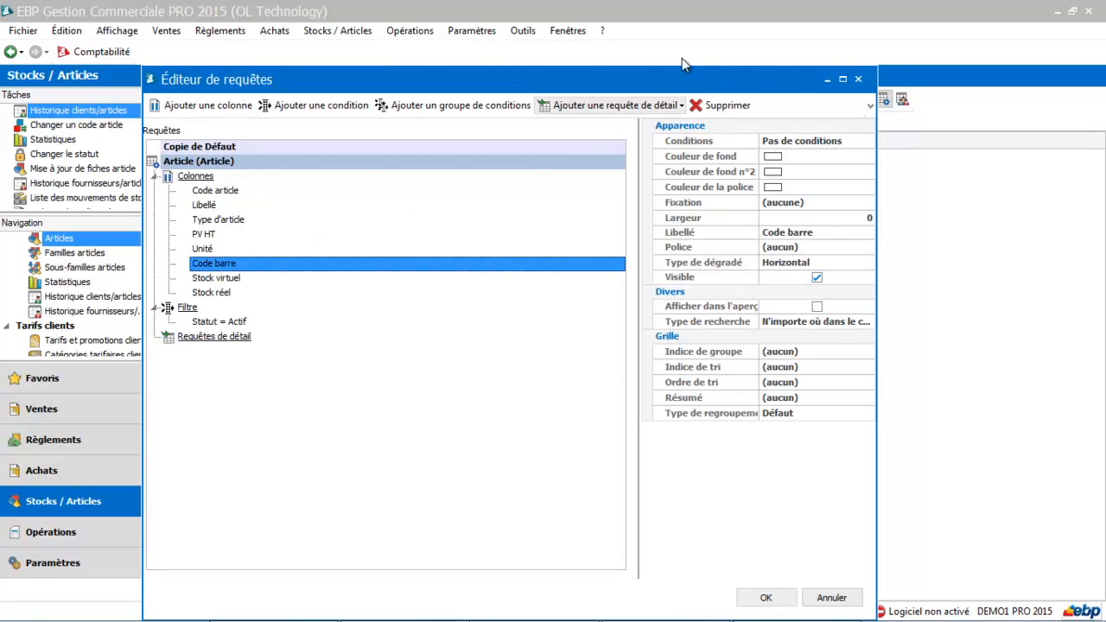
{"action": "left_click", "coordinate": [720, 106]}
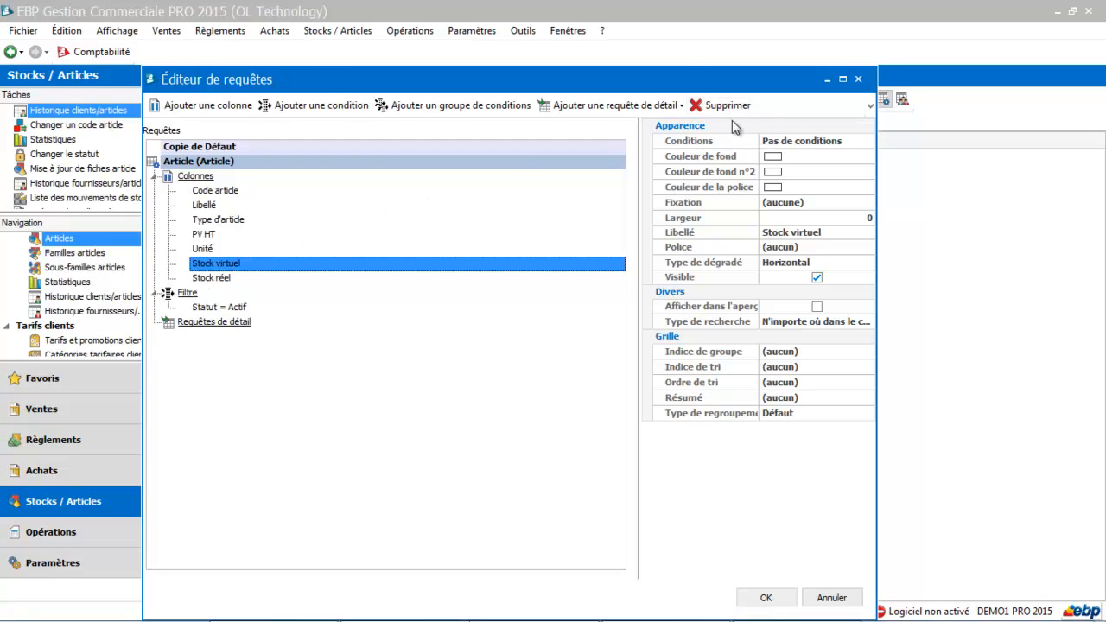
{"action": "left_click", "coordinate": [729, 106]}
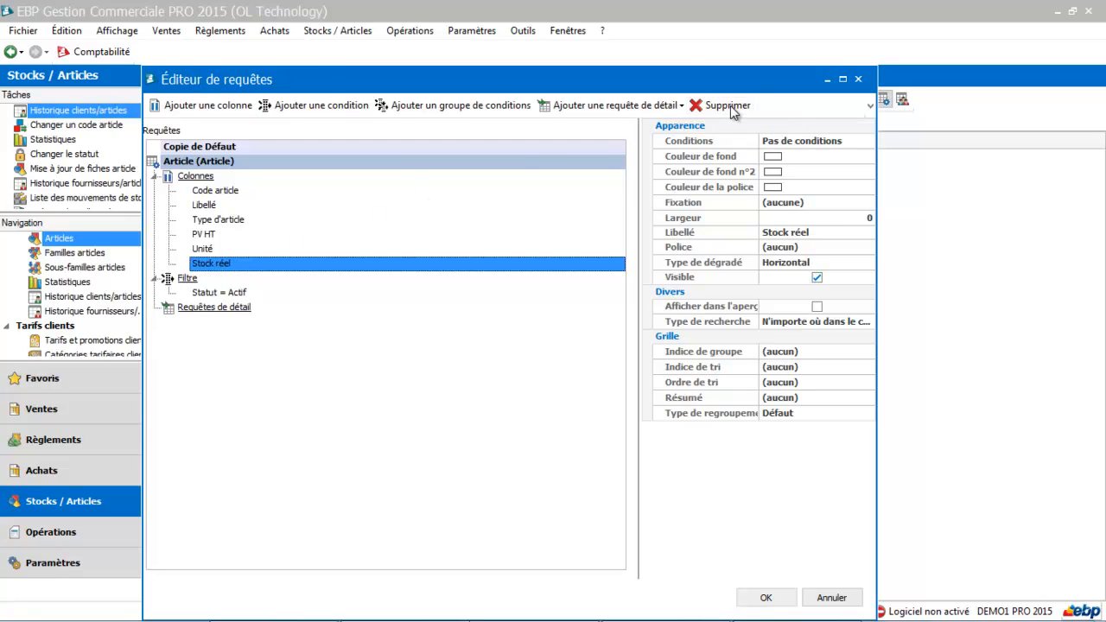
{"action": "left_click", "coordinate": [730, 108]}
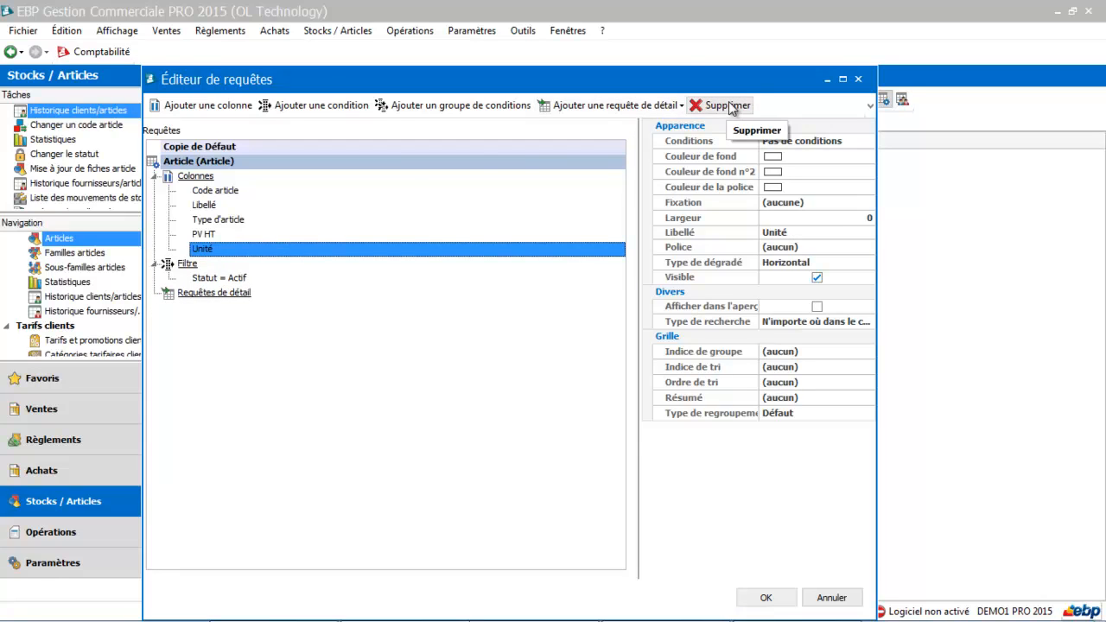
{"action": "left_click", "coordinate": [731, 106]}
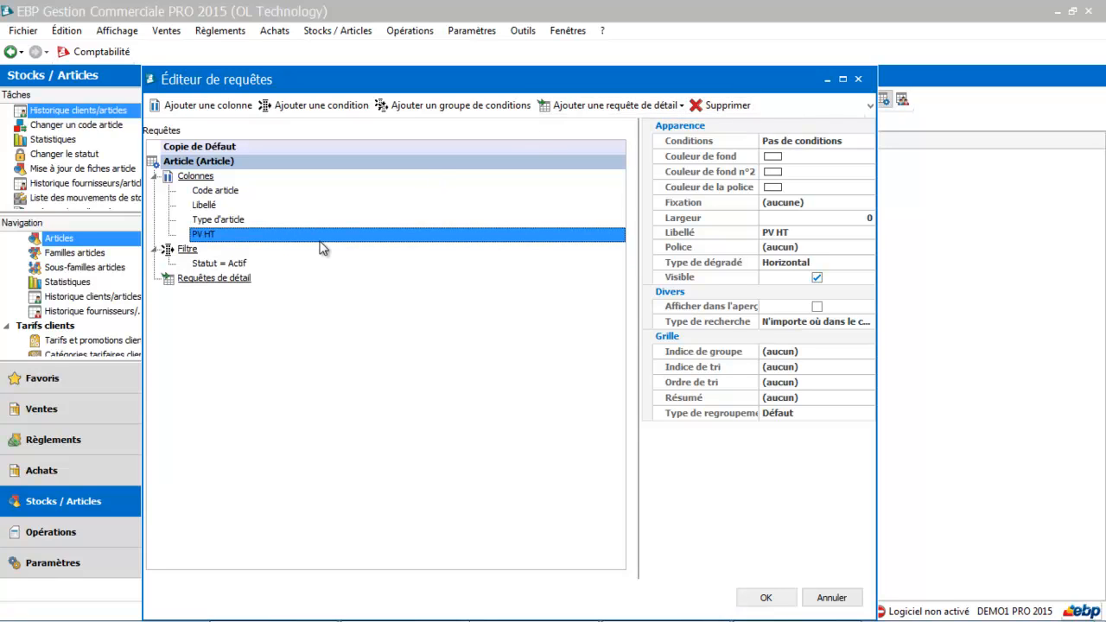
Step: Add the "Prix d'achat [PurchasePrice]" column to the copied article view
{"action": "left_click", "coordinate": [221, 109]}
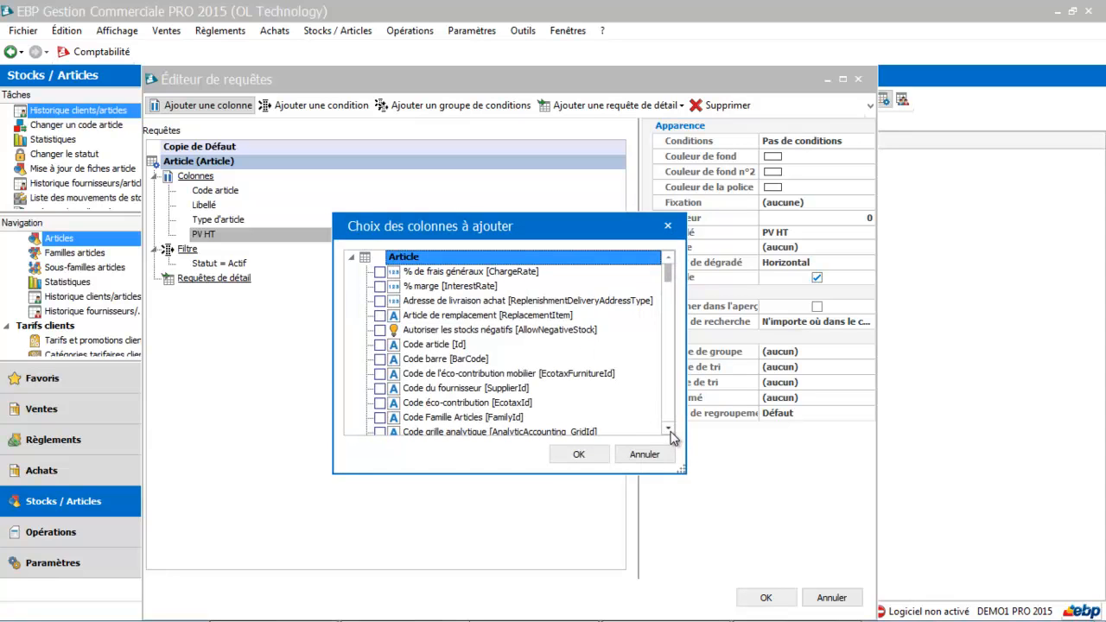
{"action": "scroll", "coordinate": [671, 436], "scroll_direction": "down", "scroll_amount": 5}
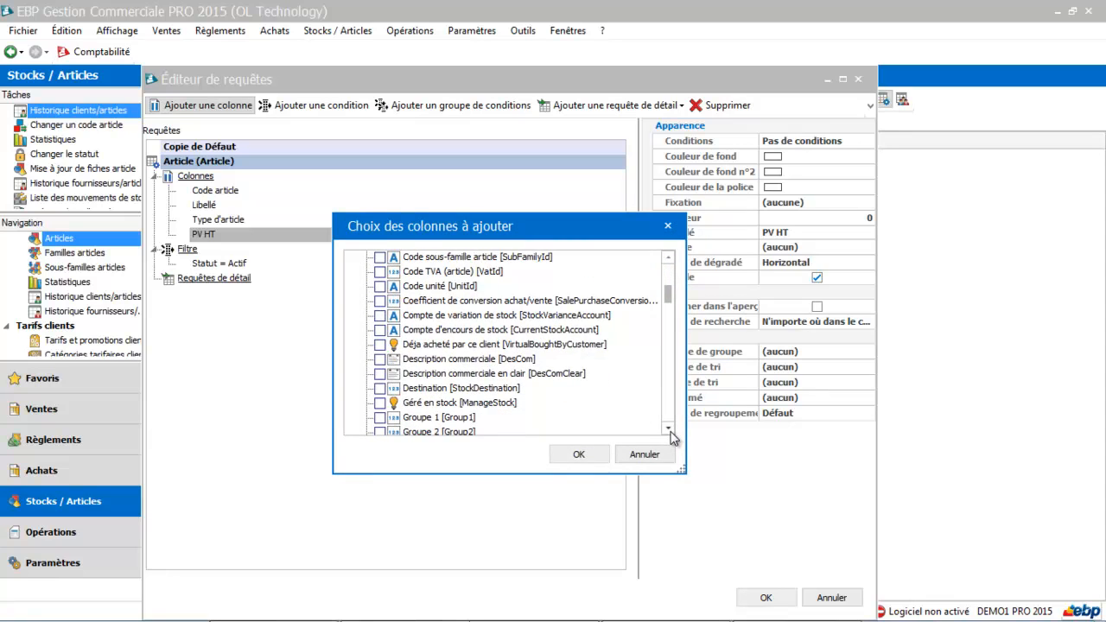
{"action": "scroll", "coordinate": [671, 436], "scroll_direction": "down", "scroll_amount": 5}
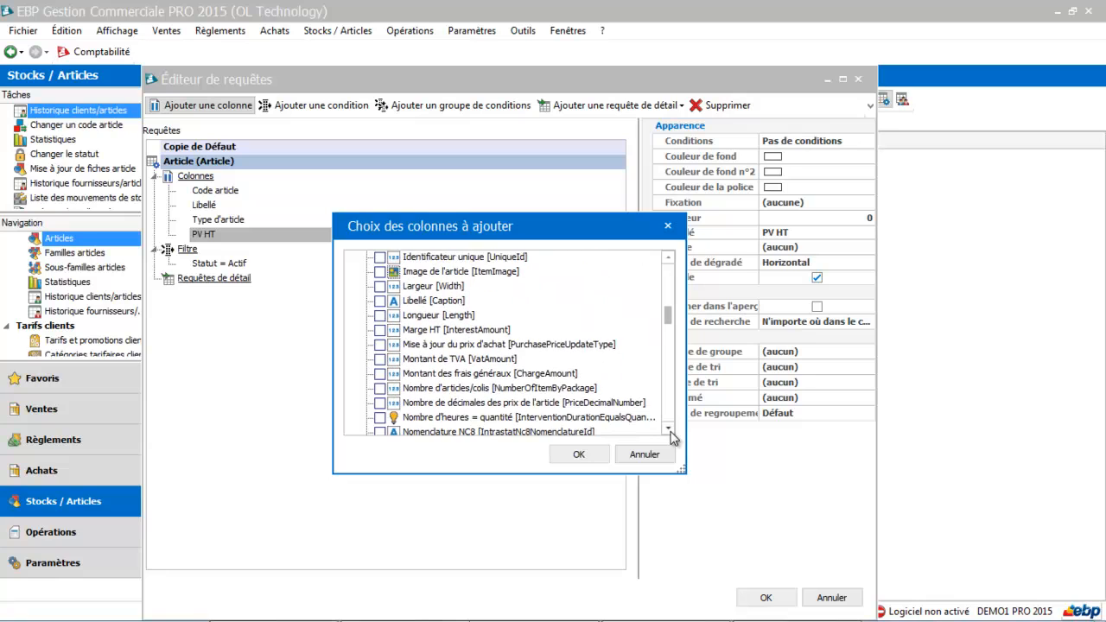
{"action": "scroll", "coordinate": [673, 438], "scroll_direction": "down", "scroll_amount": 4}
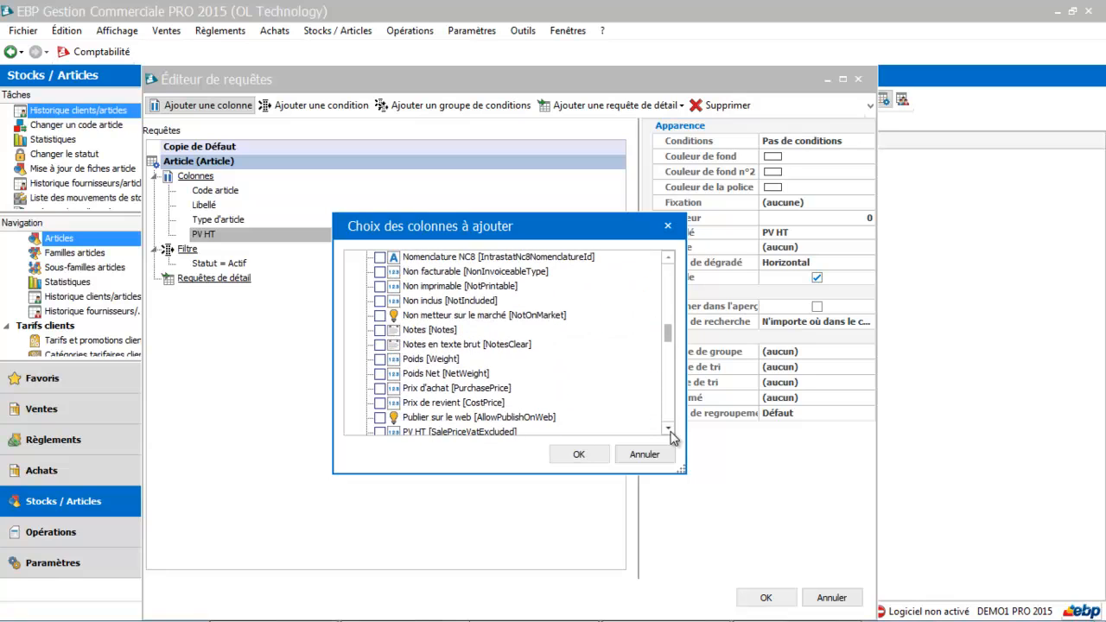
{"action": "scroll", "coordinate": [672, 438], "scroll_direction": "down", "scroll_amount": 2}
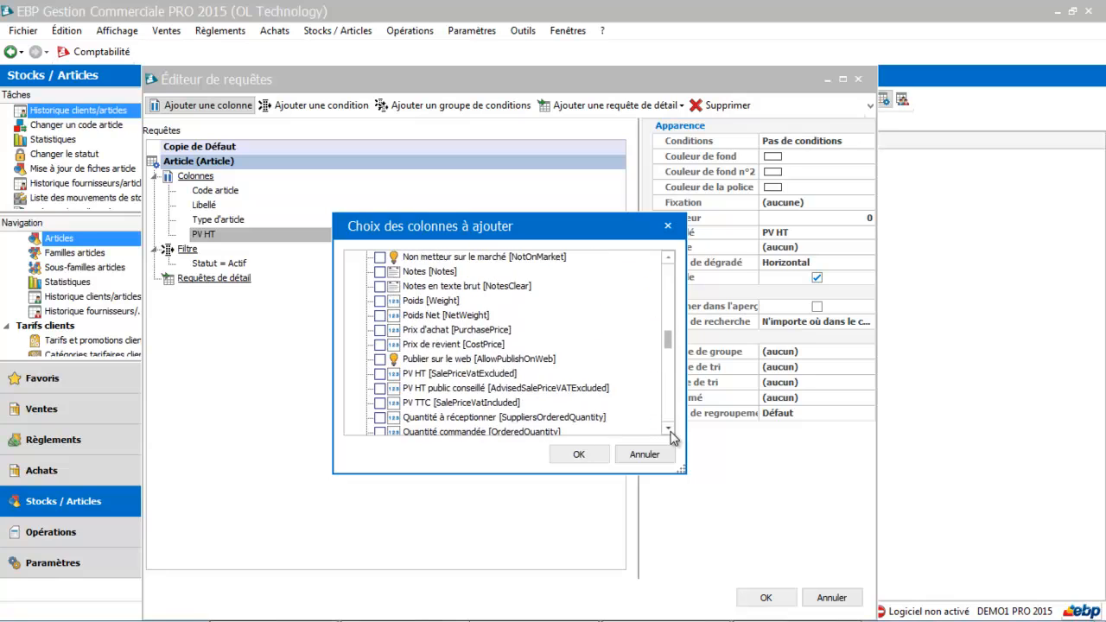
{"action": "left_click", "coordinate": [381, 330]}
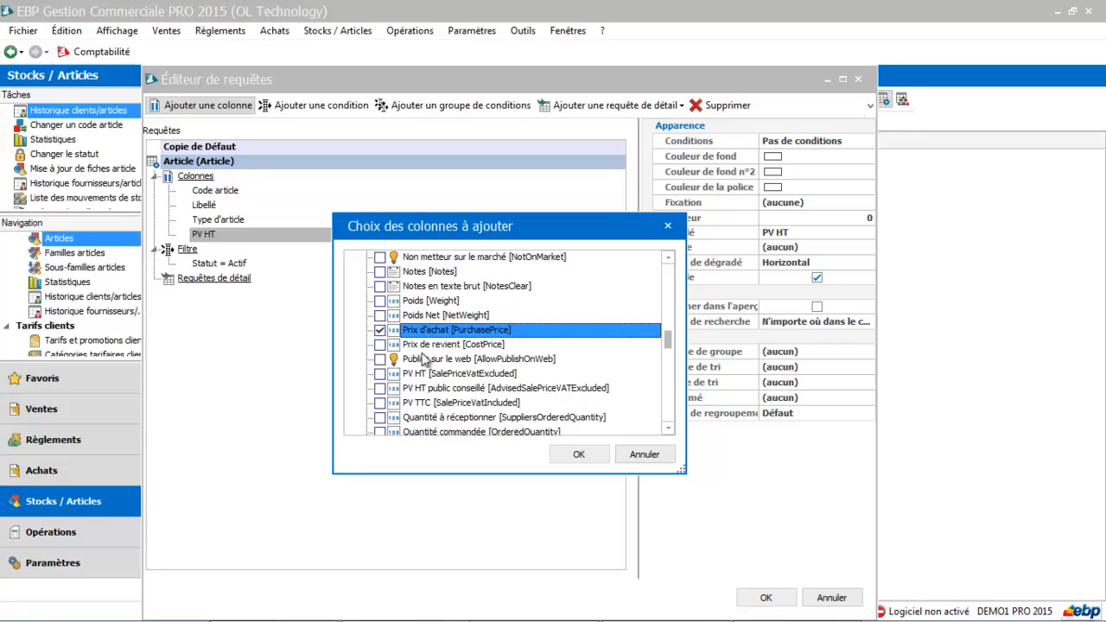
{"action": "left_click", "coordinate": [573, 455]}
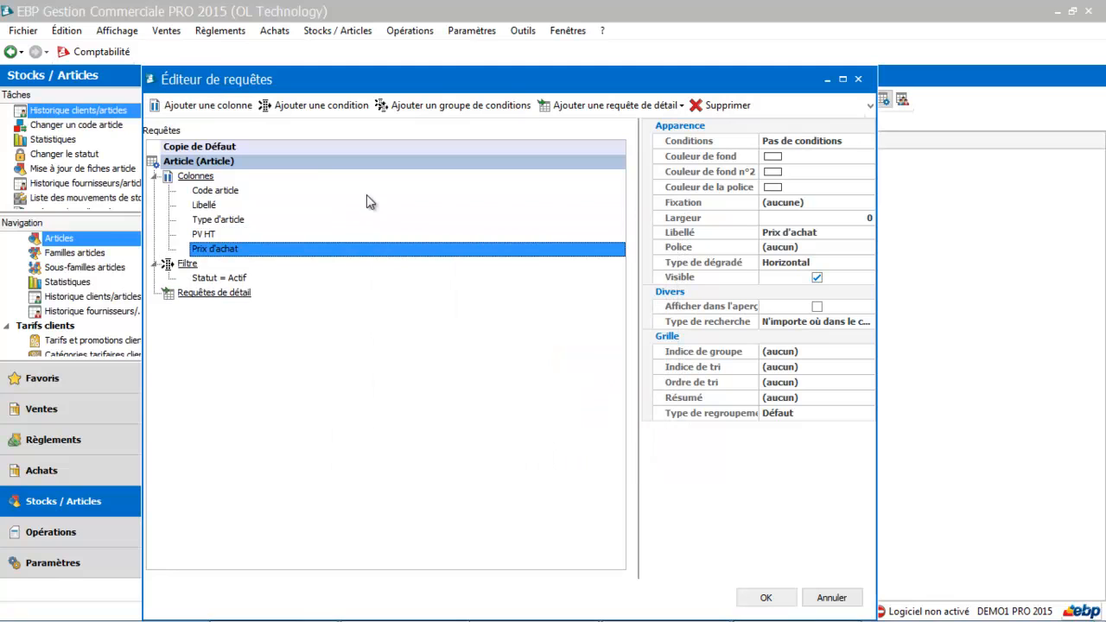
Step: Add the "Marge HT [InterestAmount]" column to the copied article view and save the view
{"action": "left_click", "coordinate": [230, 106]}
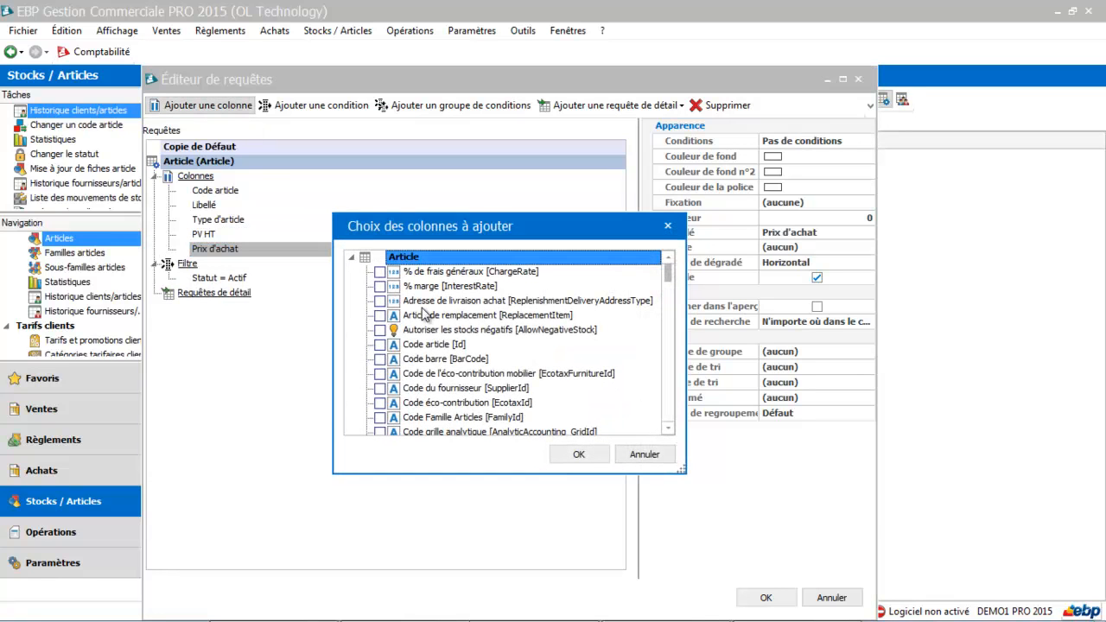
{"action": "left_click_drag", "start_coordinate": [667, 275], "coordinate": [668, 318]}
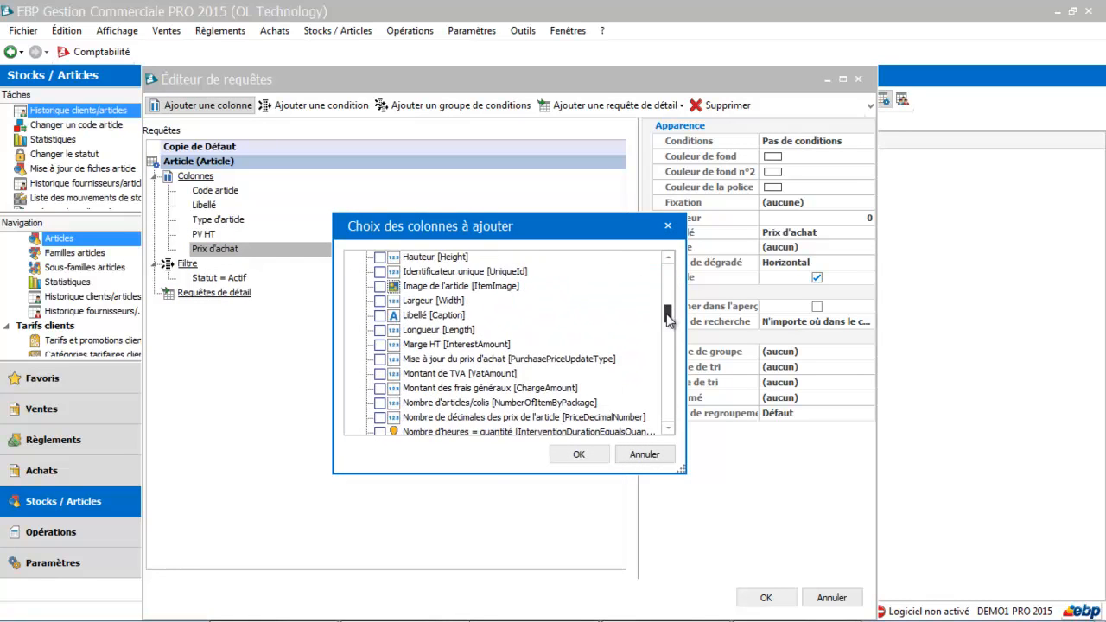
{"action": "left_click", "coordinate": [380, 344]}
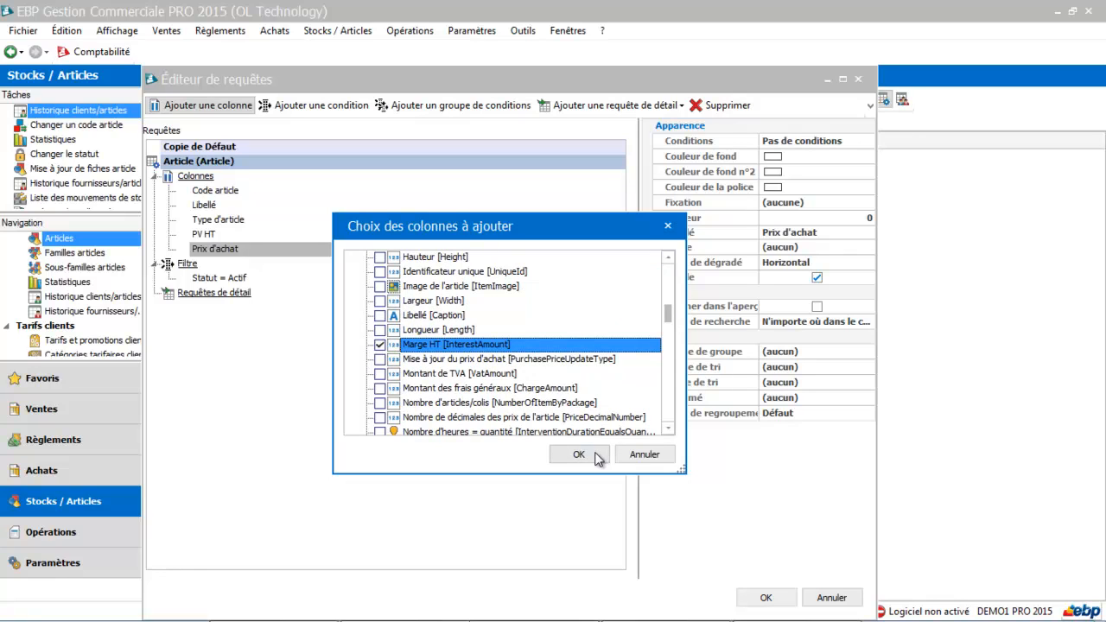
{"action": "left_click", "coordinate": [595, 455]}
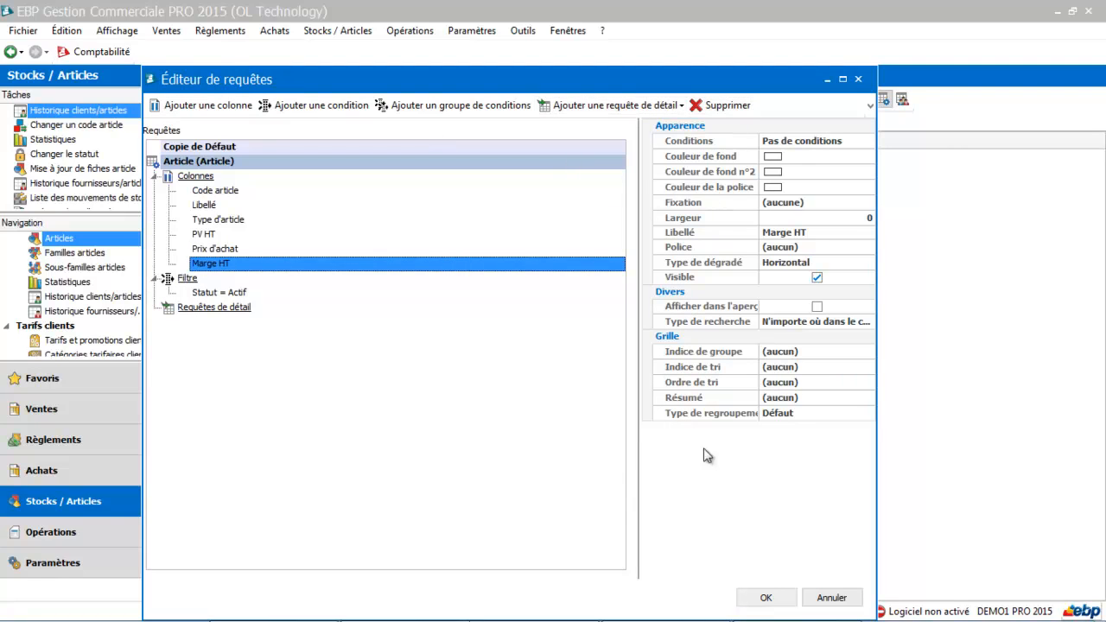
{"action": "left_click", "coordinate": [764, 604]}
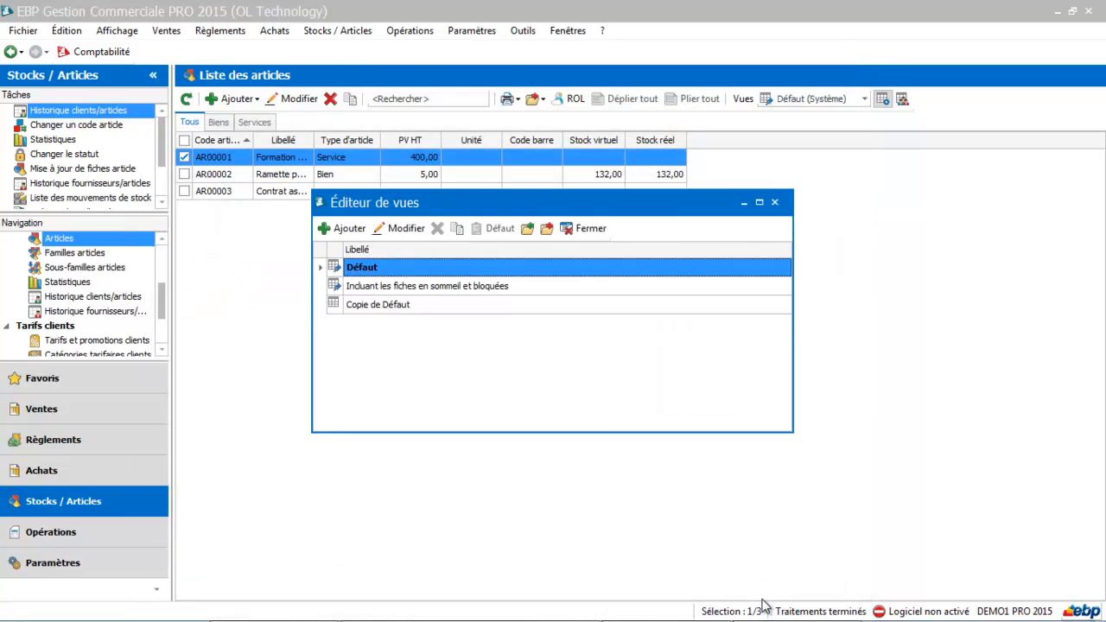
Step: Rename the "Copie de Défaut" view to "Marge" and save it
{"action": "left_click", "coordinate": [414, 307]}
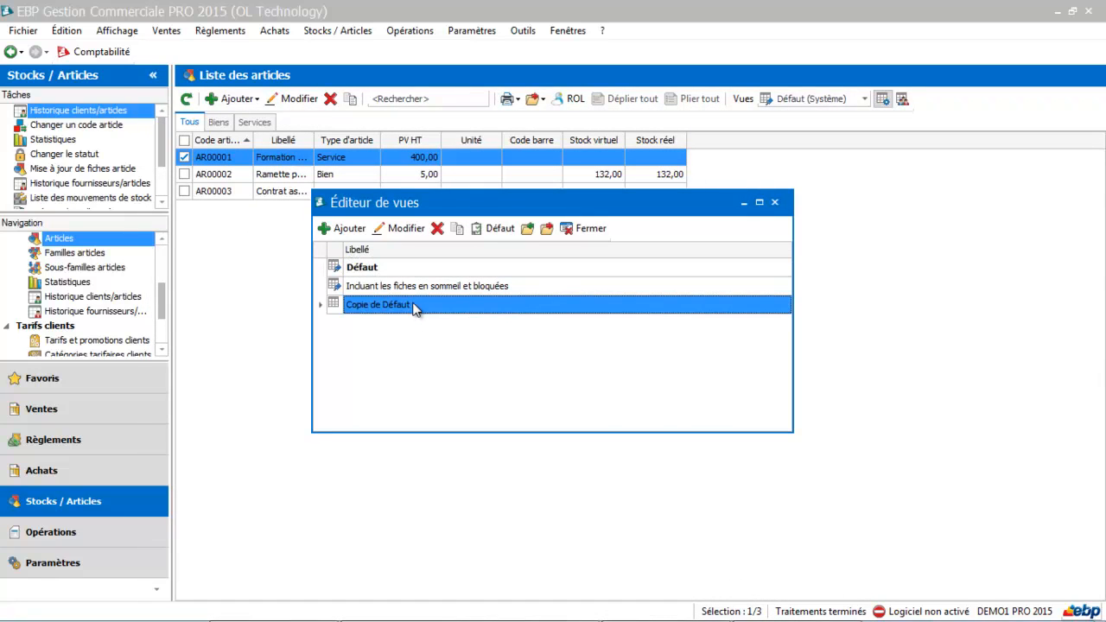
{"action": "left_click", "coordinate": [406, 230]}
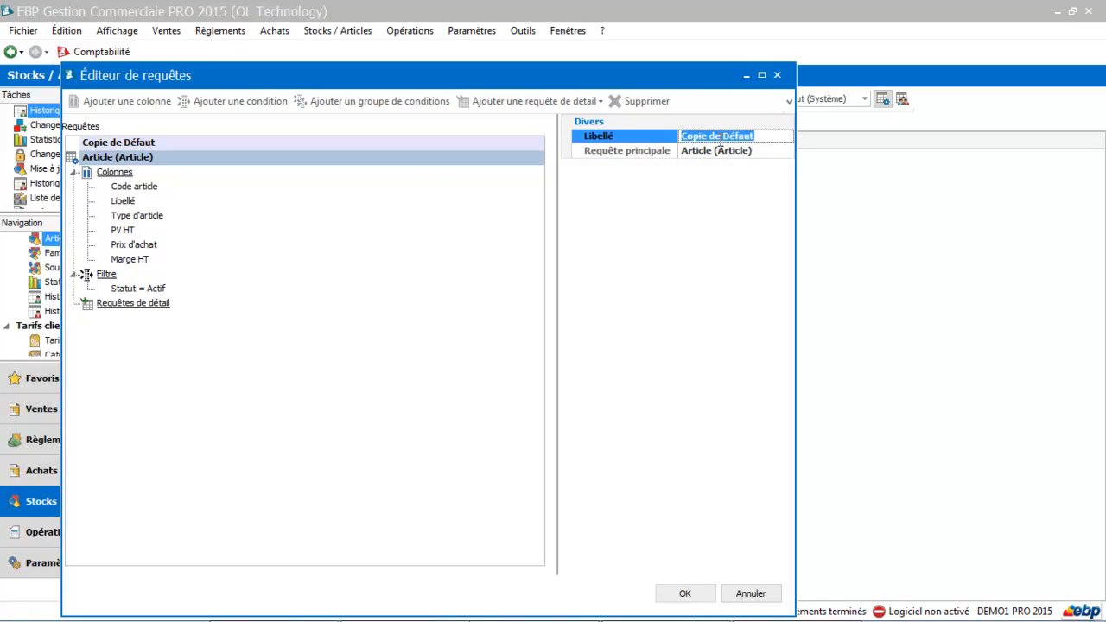
{"action": "left_click", "coordinate": [772, 135]}
{"action": "key", "text": "BackSpace"}
{"action": "key", "text": "BackSpace"}
{"action": "key", "text": "BackSpace"}
{"action": "key", "text": "BackSpace"}
{"action": "key", "text": "BackSpace"}
{"action": "key", "text": "BackSpace"}
{"action": "key", "text": "BackSpace"}
{"action": "key", "text": "BackSpace"}
{"action": "key", "text": "BackSpace"}
{"action": "key", "text": "BackSpace"}
{"action": "key", "text": "BackSpace"}
{"action": "key", "text": "BackSpace"}
{"action": "key", "text": "BackSpace"}
{"action": "key", "text": "BackSpace"}
{"action": "key", "text": "BackSpace"}
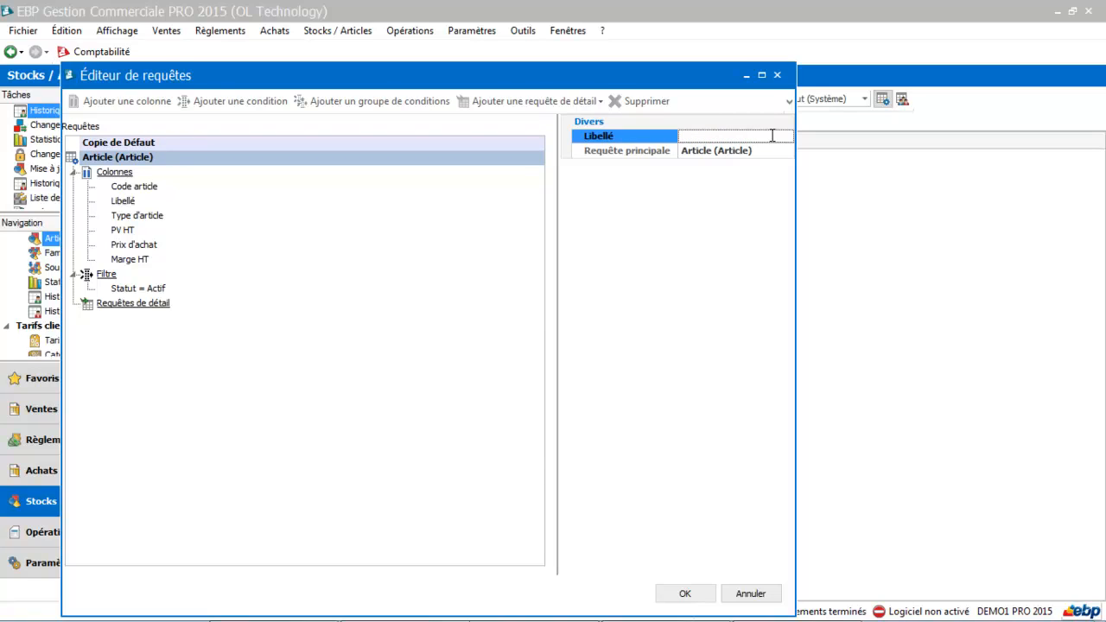
{"action": "type", "text": "Marge"}
{"action": "left_click", "coordinate": [684, 594]}
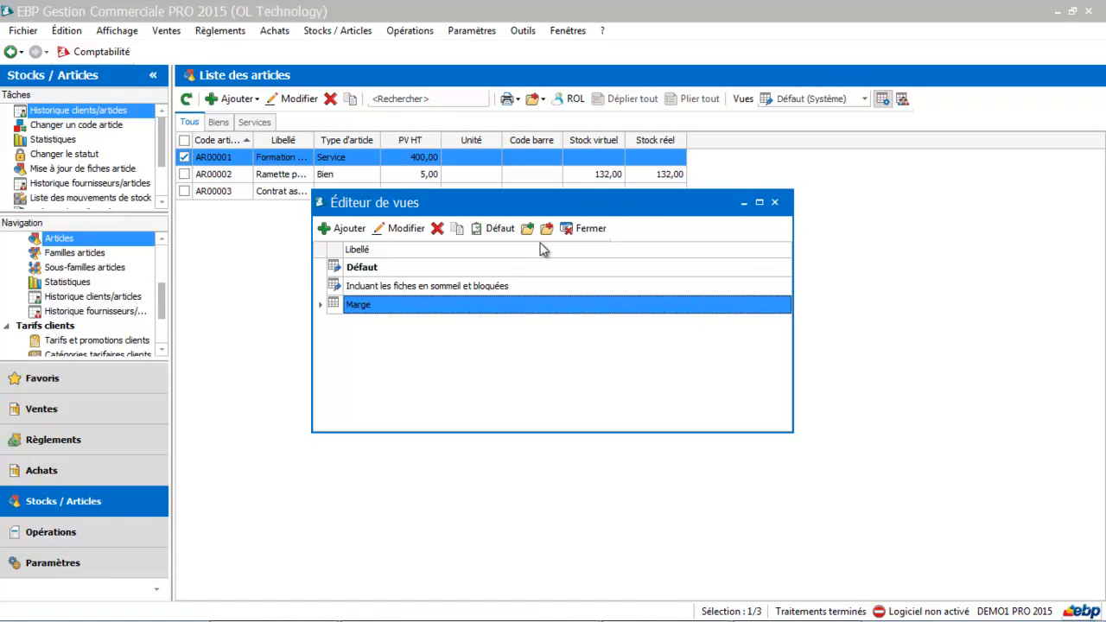
Step: Close the view editor and apply the "Marge" view to the article list
{"action": "left_click", "coordinate": [591, 228]}
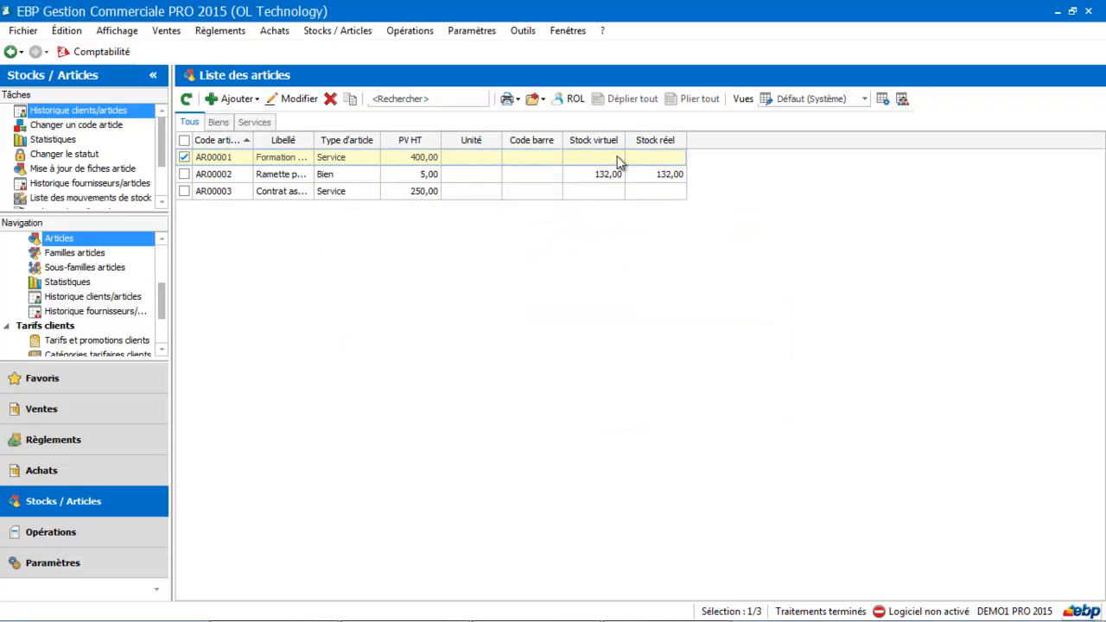
{"action": "left_click", "coordinate": [866, 102]}
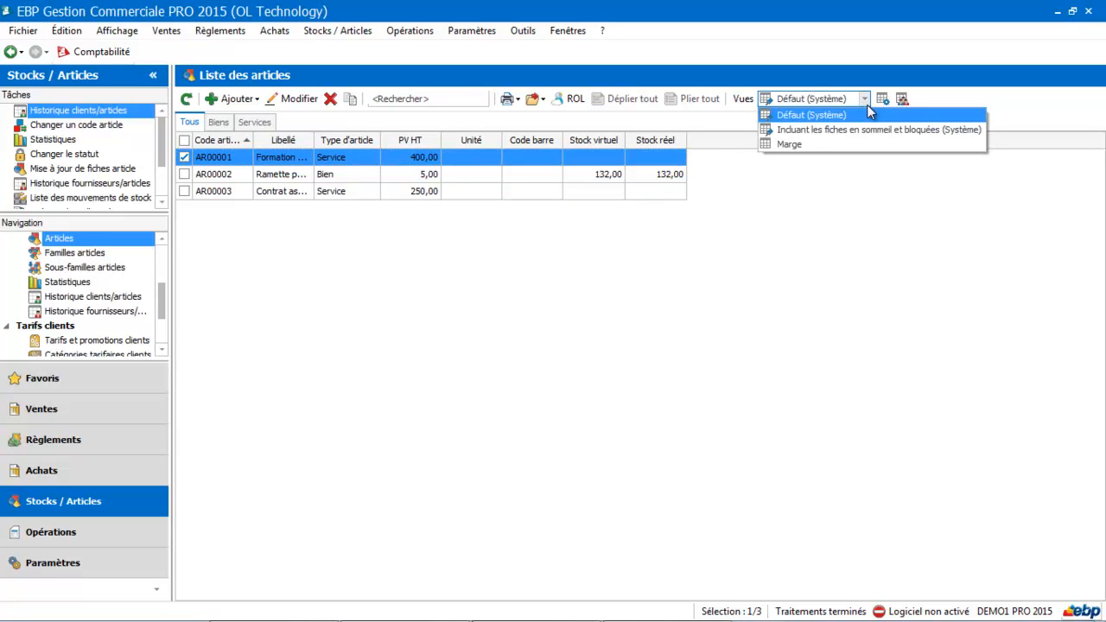
{"action": "left_click", "coordinate": [811, 145]}
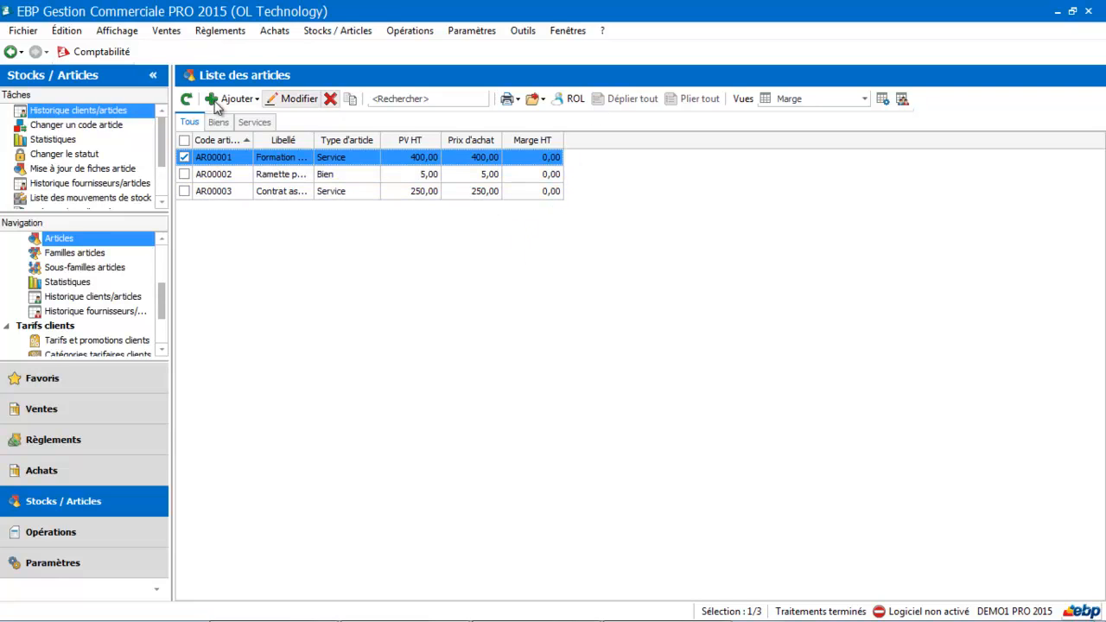
Step: Preview the printout of the article list in its current view, and close the preview
{"action": "left_click", "coordinate": [518, 100]}
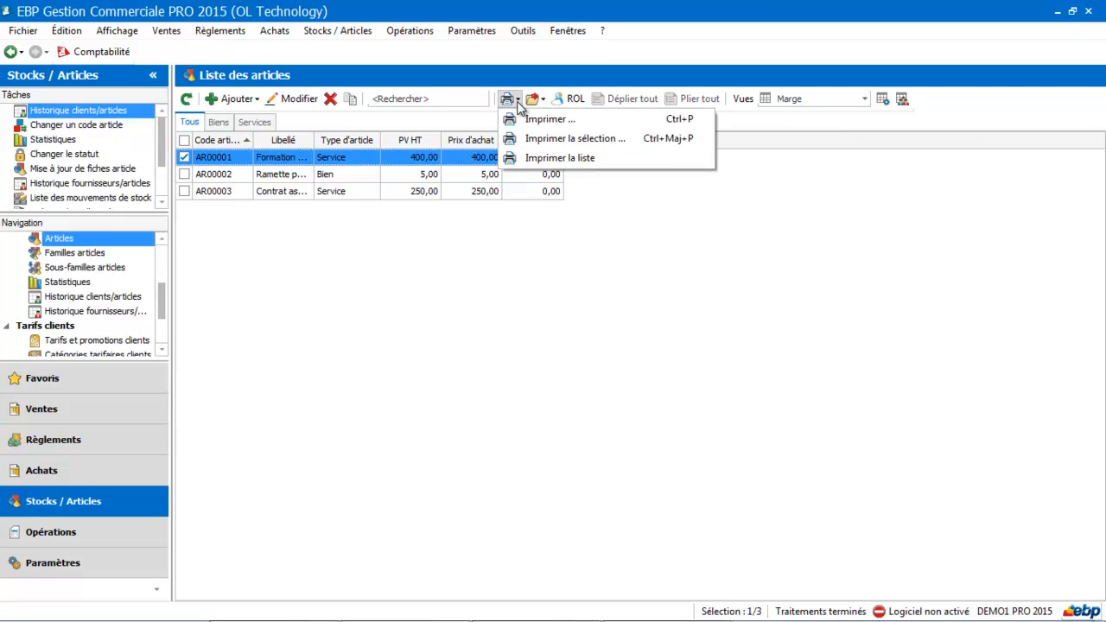
{"action": "left_click", "coordinate": [539, 157]}
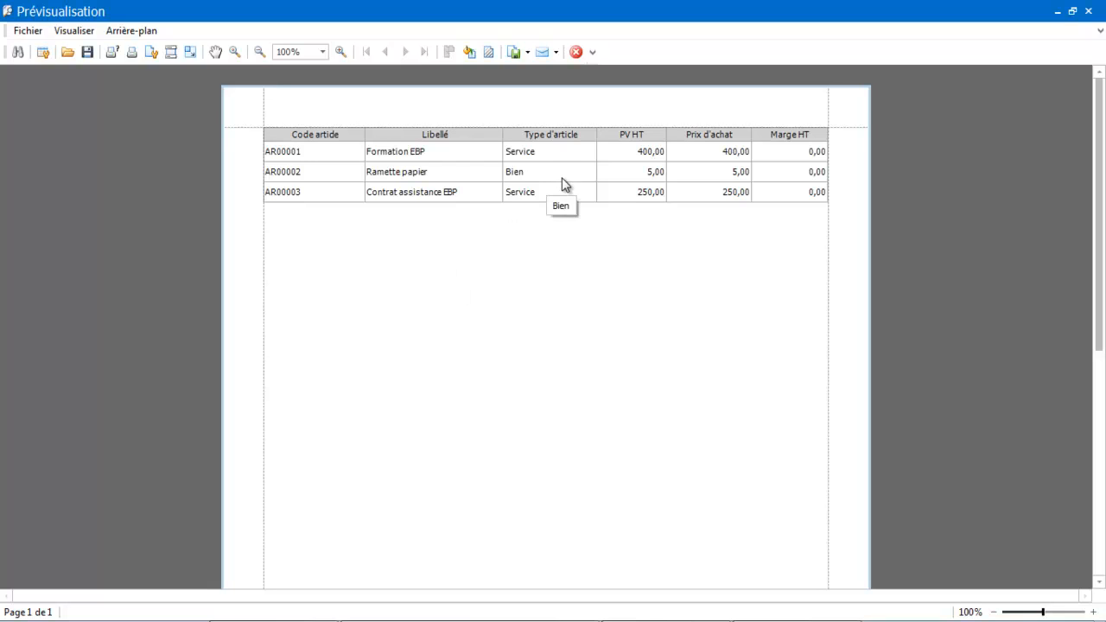
{"action": "left_click", "coordinate": [1090, 13]}
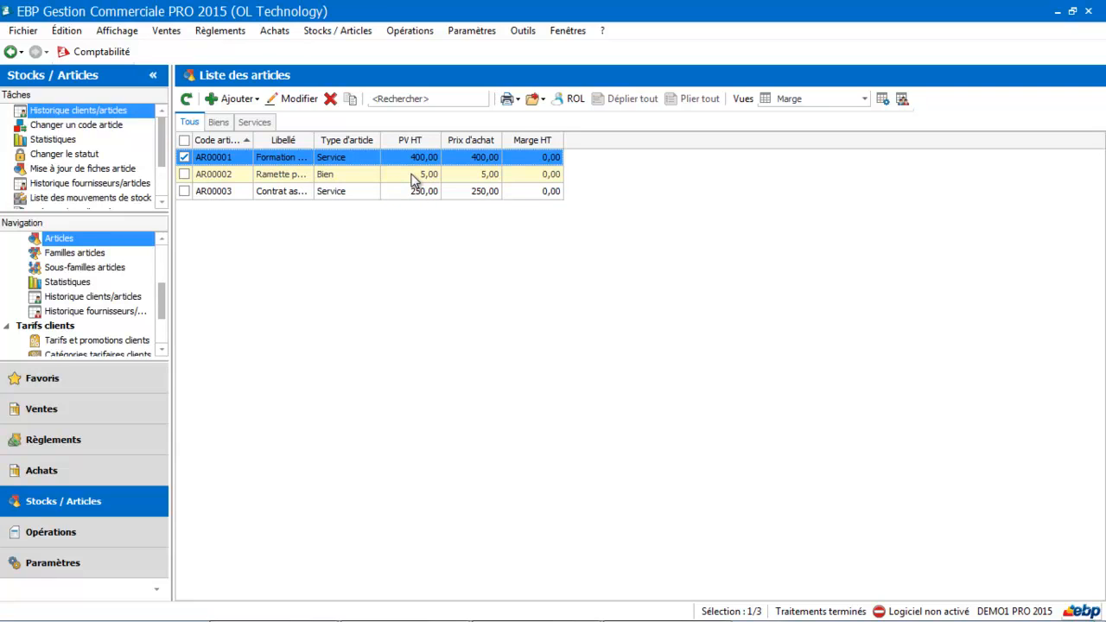
{"action": "left_click", "coordinate": [865, 99]}
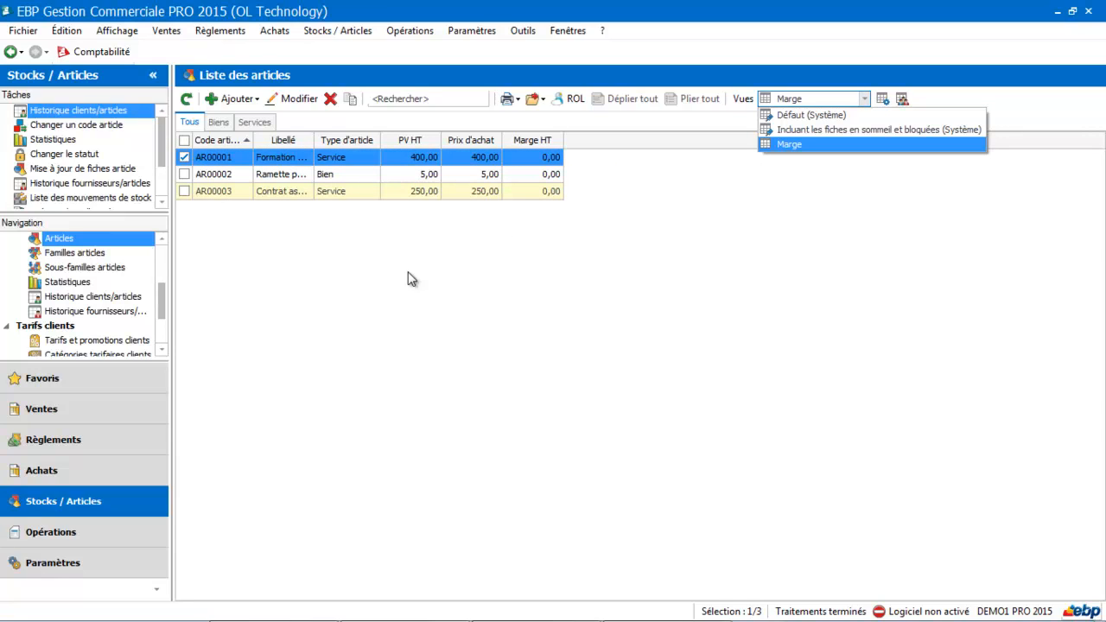
{"action": "left_click", "coordinate": [422, 314]}
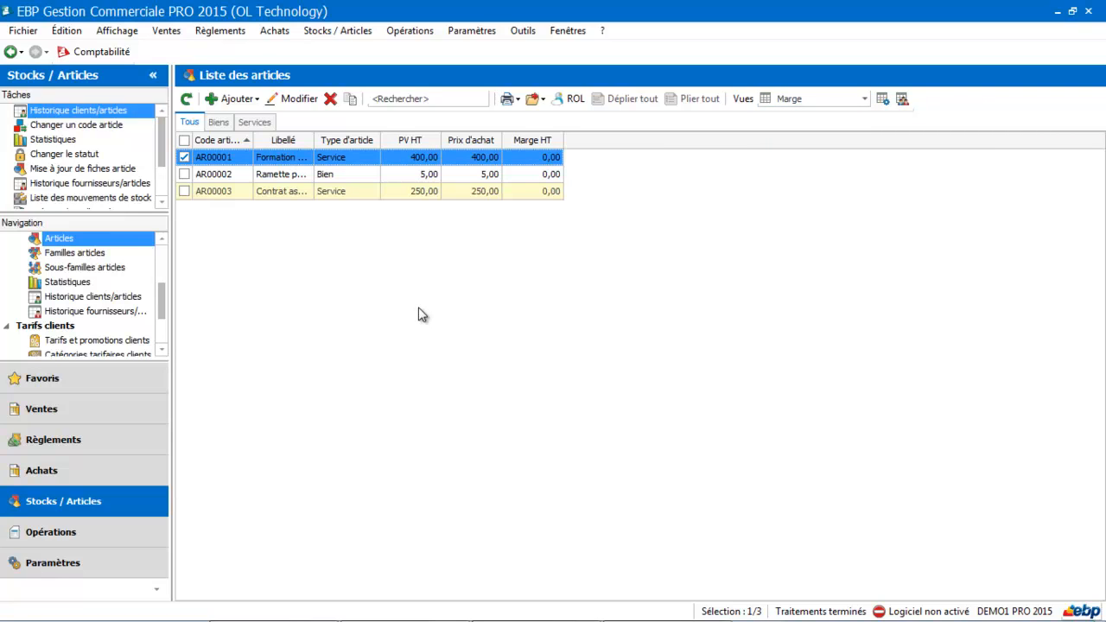
Step: Display the customer invoices (Factures) in the list of sales documents
{"action": "left_click", "coordinate": [66, 419]}
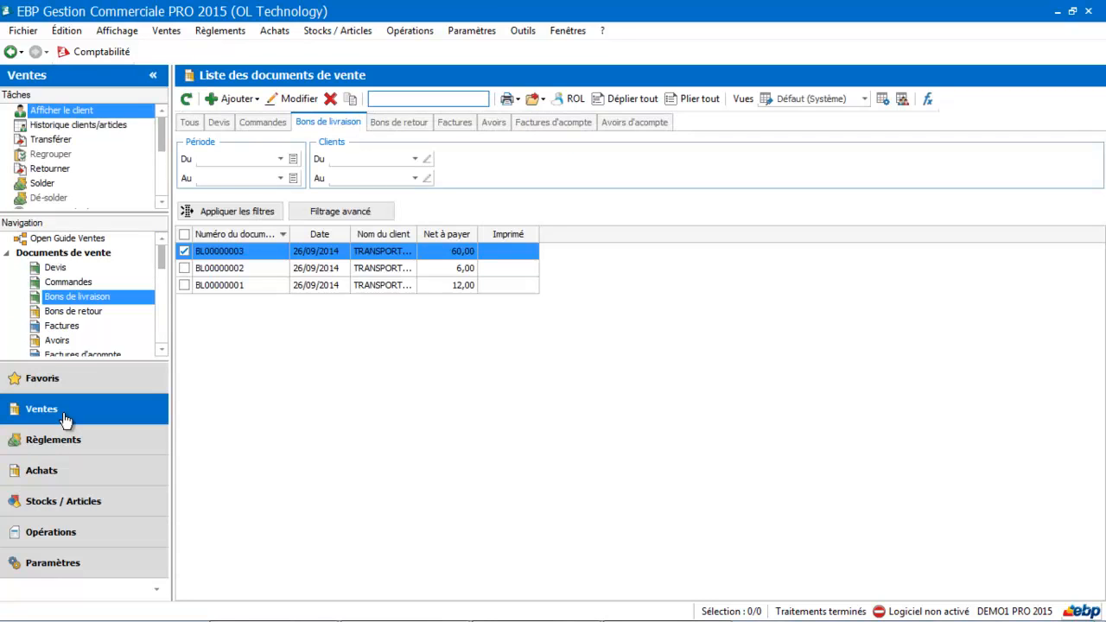
{"action": "left_click", "coordinate": [454, 122]}
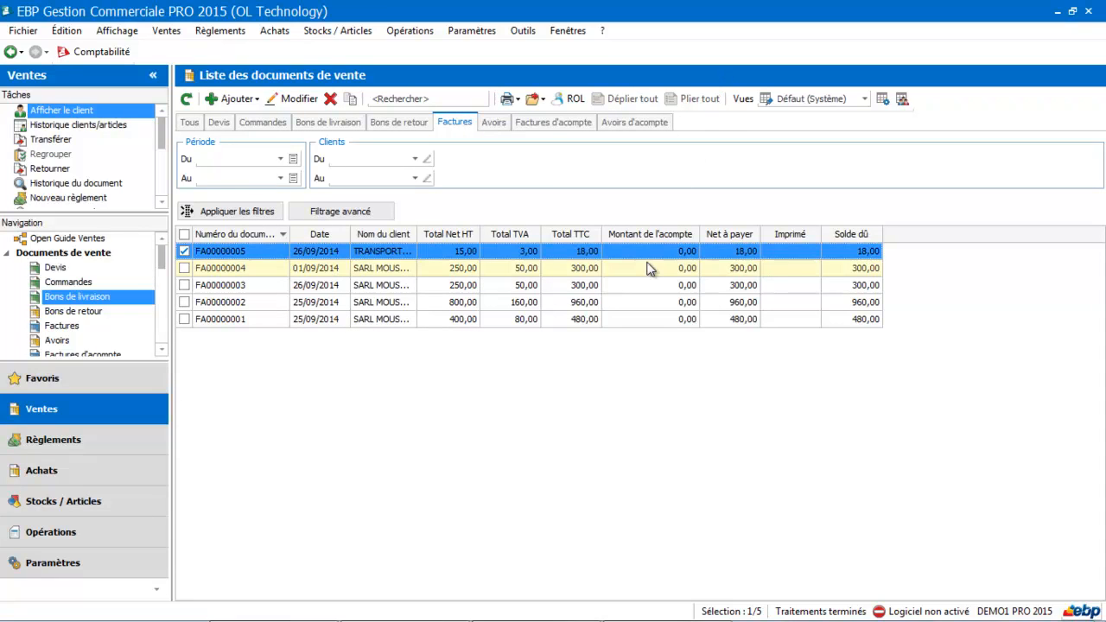
Step: Show the advanced filter criteria of the invoice list and look through its available views without changing the current one
{"action": "left_click", "coordinate": [363, 214]}
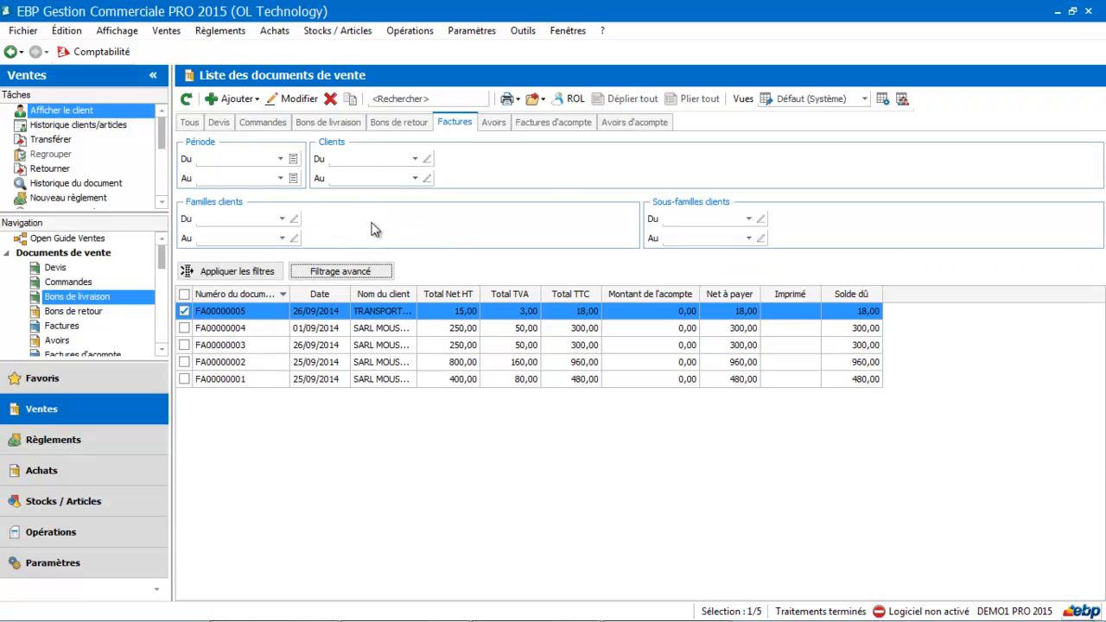
{"action": "left_click", "coordinate": [864, 99]}
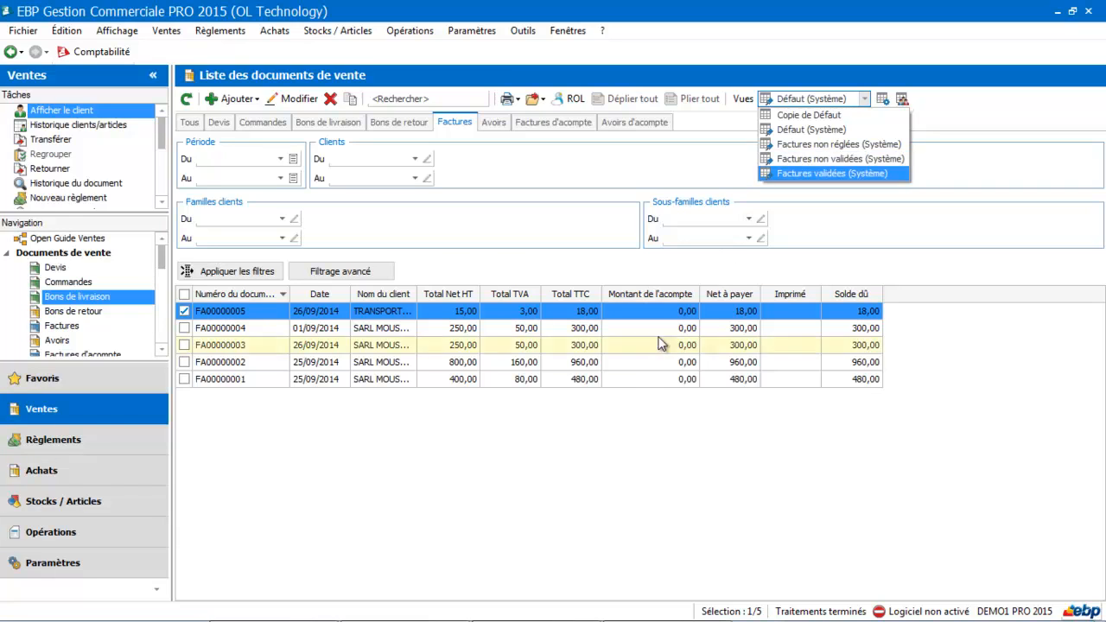
{"action": "left_click", "coordinate": [613, 442]}
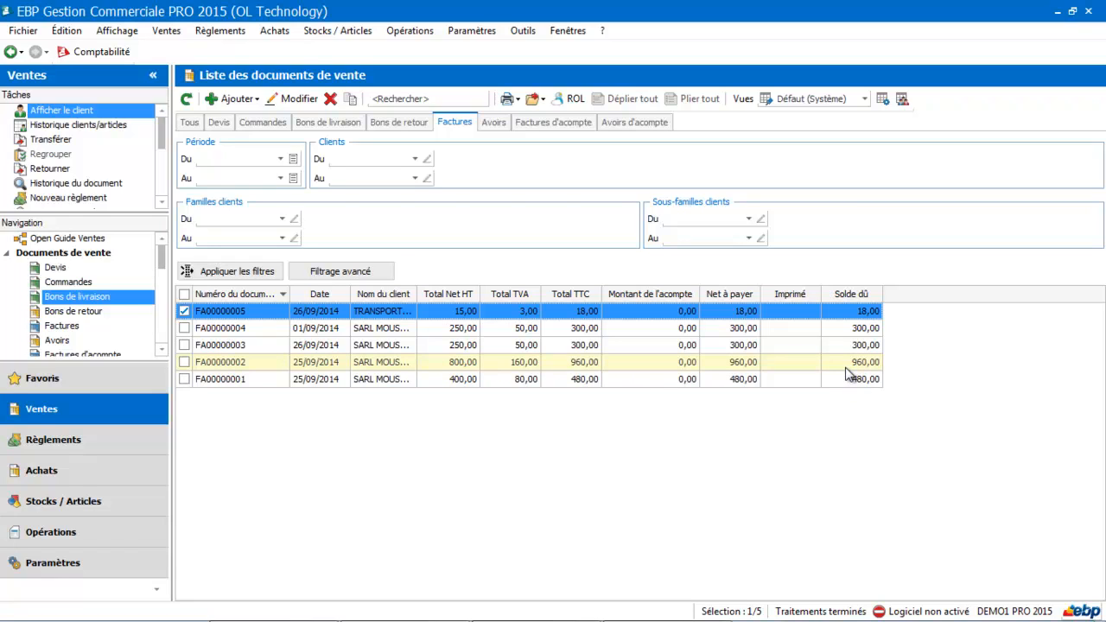
Step: Duplicate the "Défaut" view in the view editor and name the copy "solde > 300 €"
{"action": "left_click", "coordinate": [883, 100]}
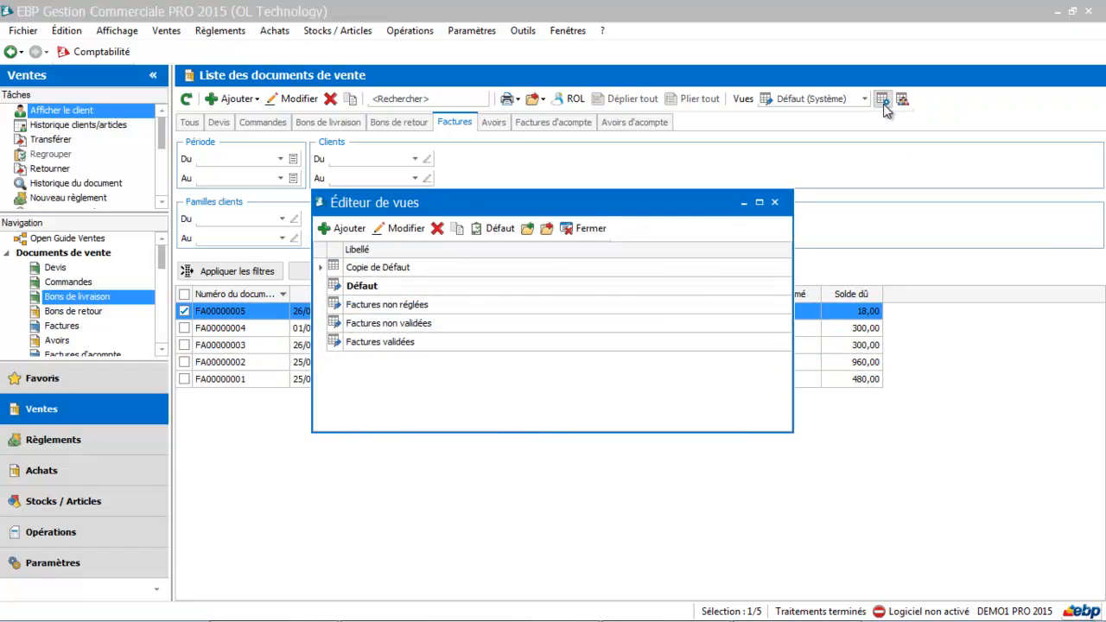
{"action": "left_click", "coordinate": [421, 286]}
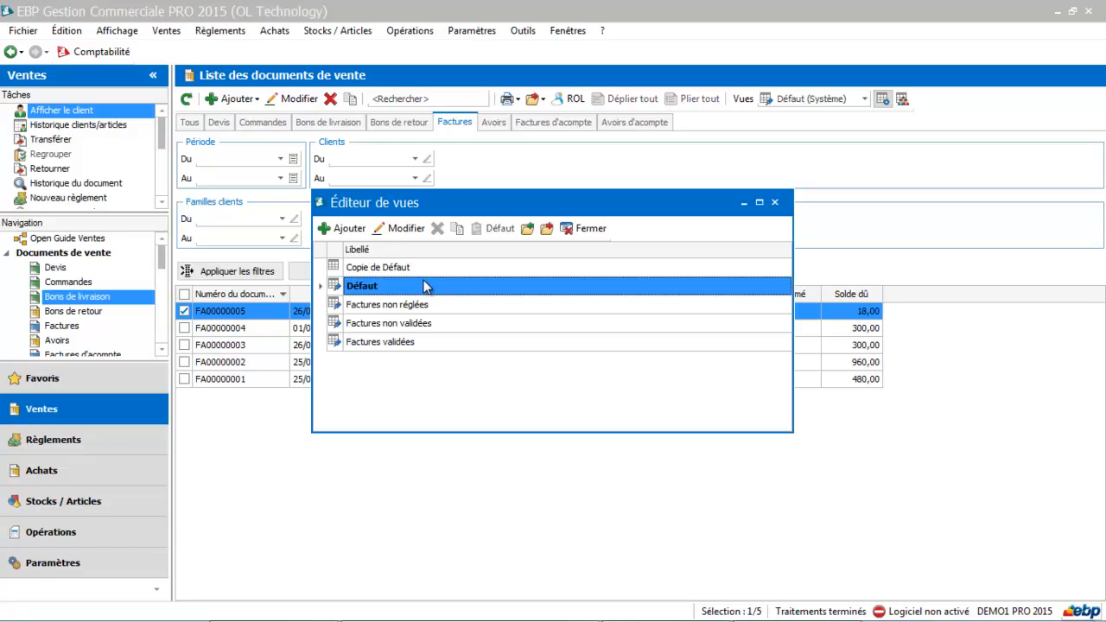
{"action": "left_click", "coordinate": [458, 229]}
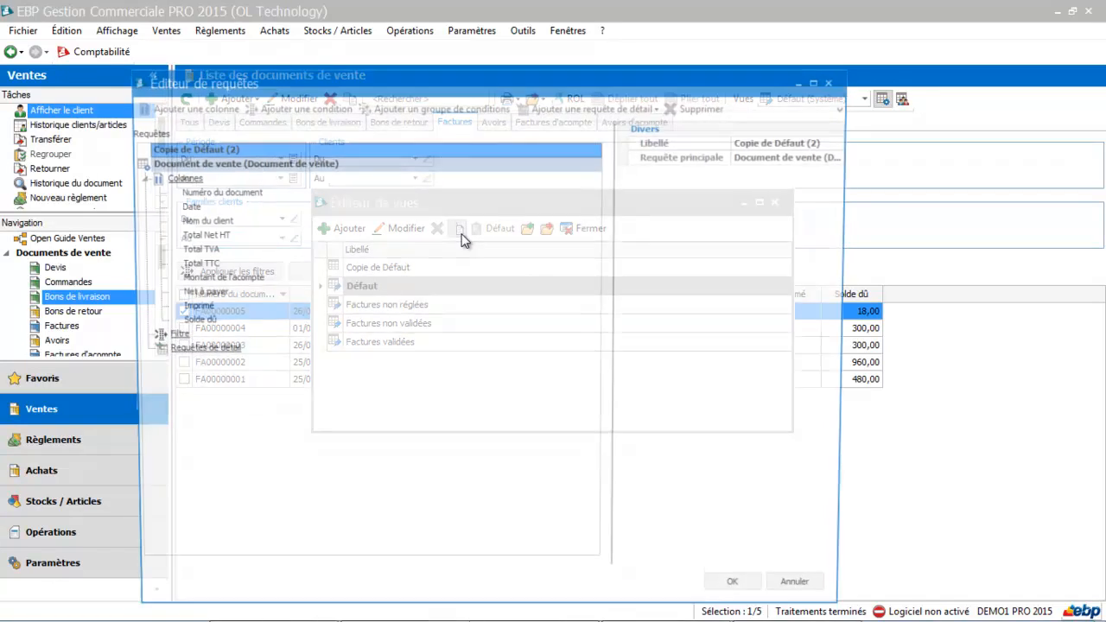
{"action": "left_click", "coordinate": [783, 141]}
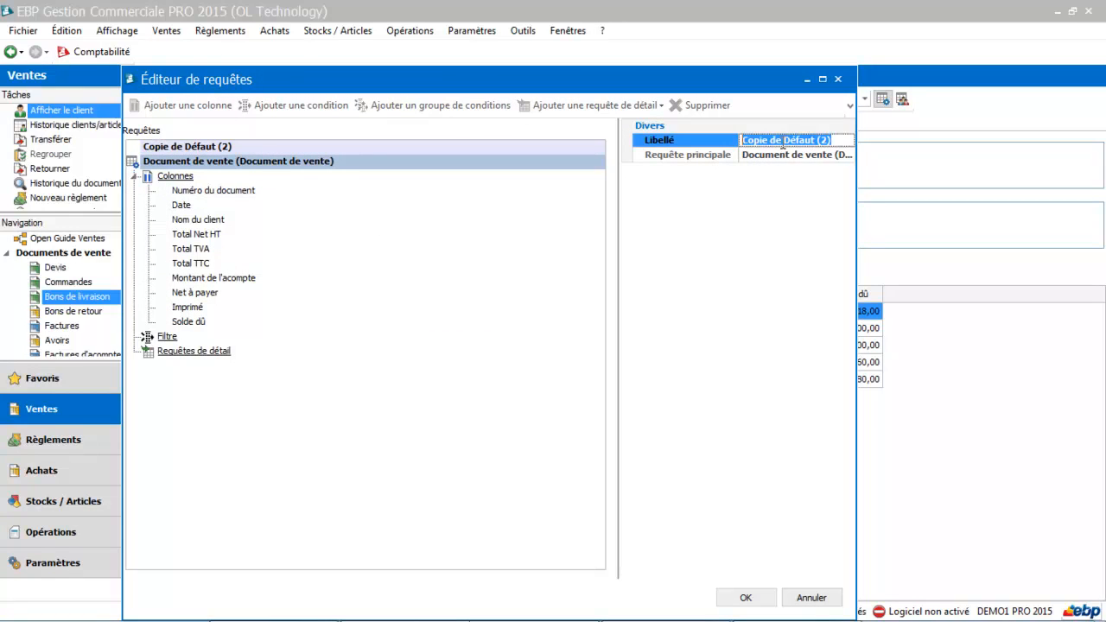
{"action": "type", "text": "sol"}
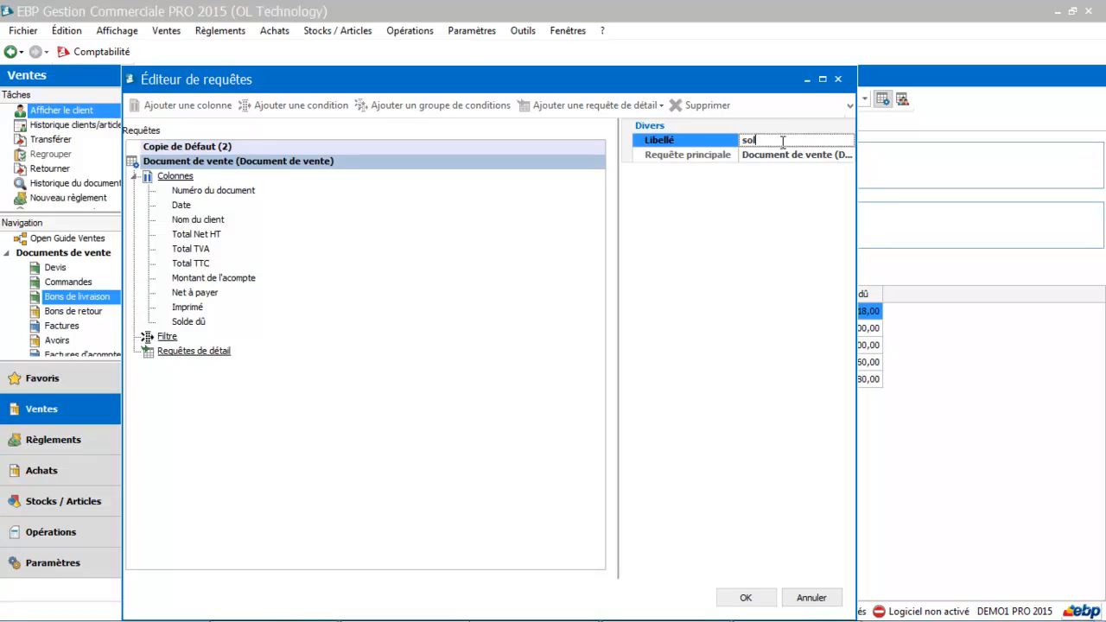
{"action": "type", "text": "de > 300 €"}
Step: Add a filter condition on the "Solde dû [CommitmentsBalanceDue]" column to the view's query
{"action": "left_click", "coordinate": [167, 337]}
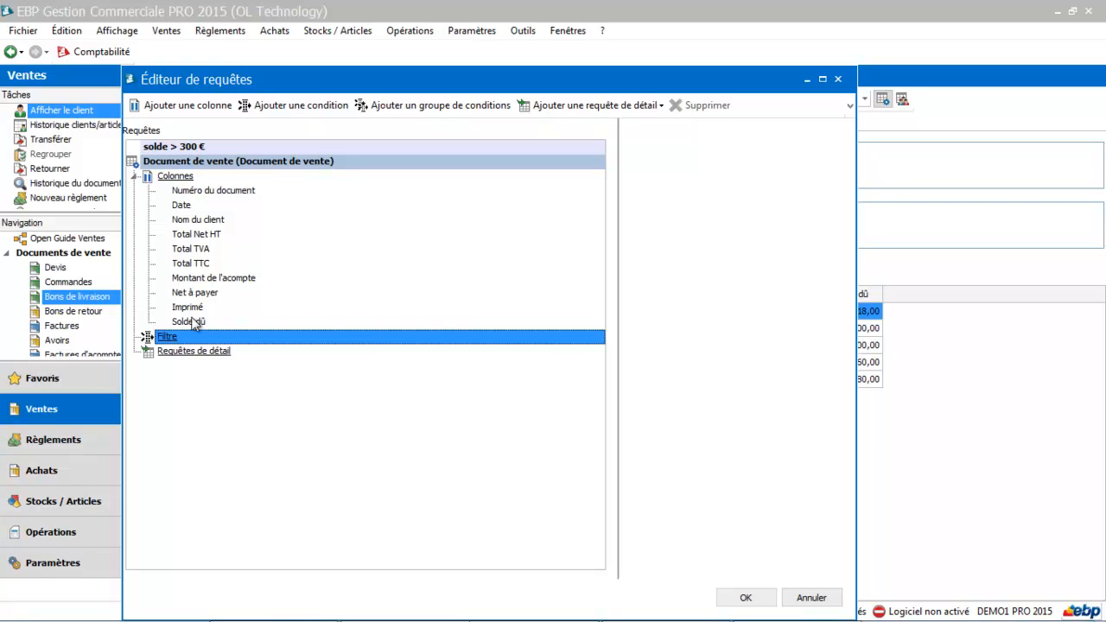
{"action": "left_click", "coordinate": [311, 116]}
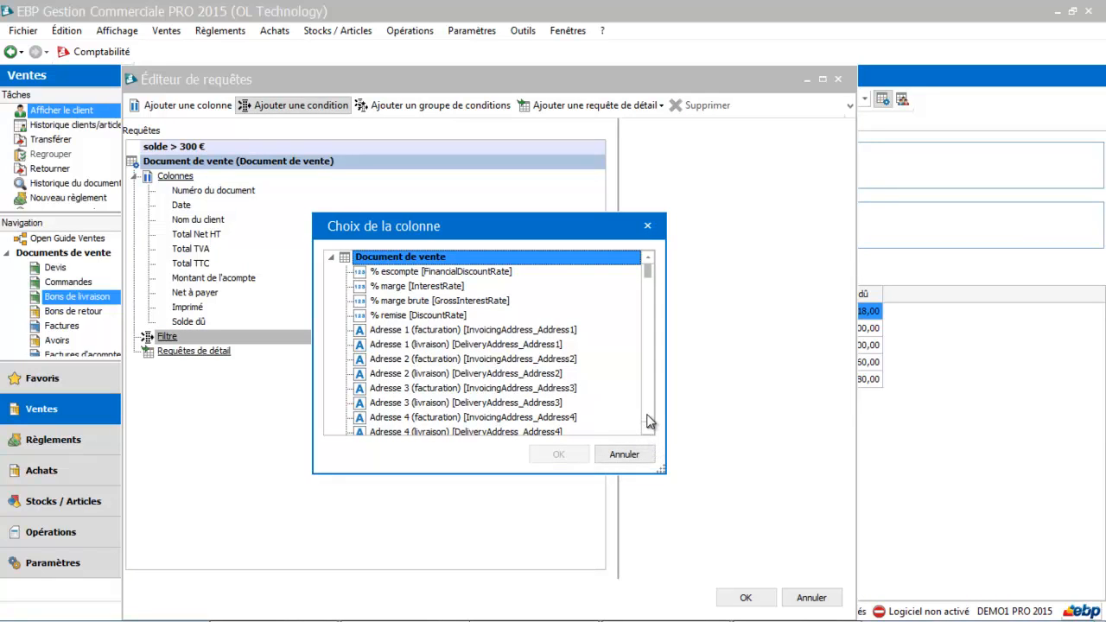
{"action": "scroll", "coordinate": [650, 427], "scroll_direction": "down", "scroll_amount": 4}
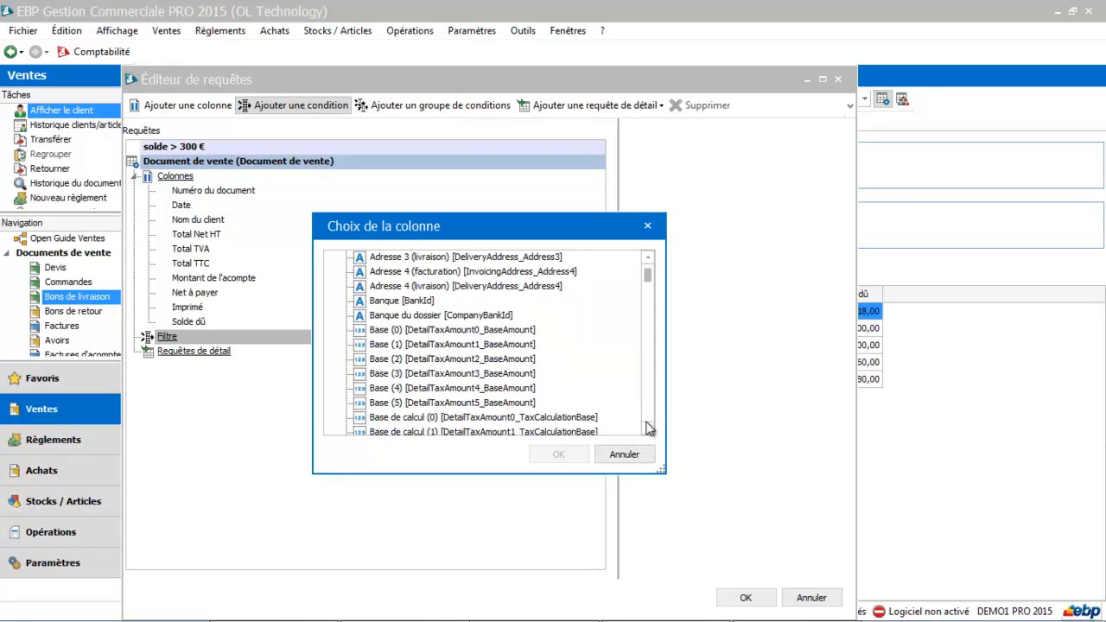
{"action": "scroll", "coordinate": [649, 426], "scroll_direction": "down", "scroll_amount": 13}
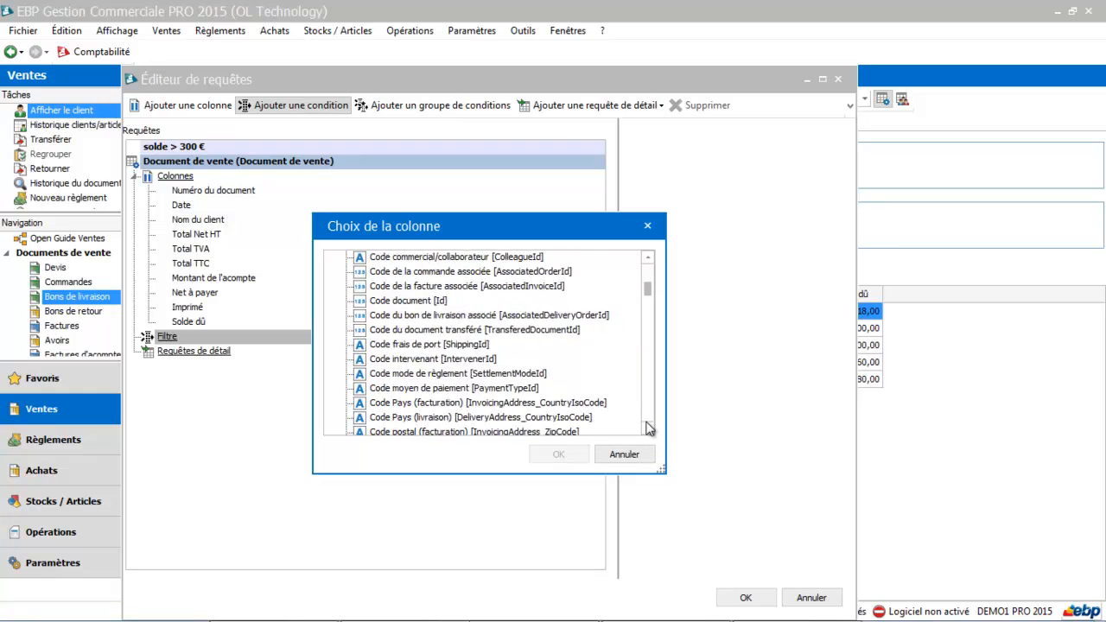
{"action": "scroll", "coordinate": [649, 427], "scroll_direction": "down", "scroll_amount": 10}
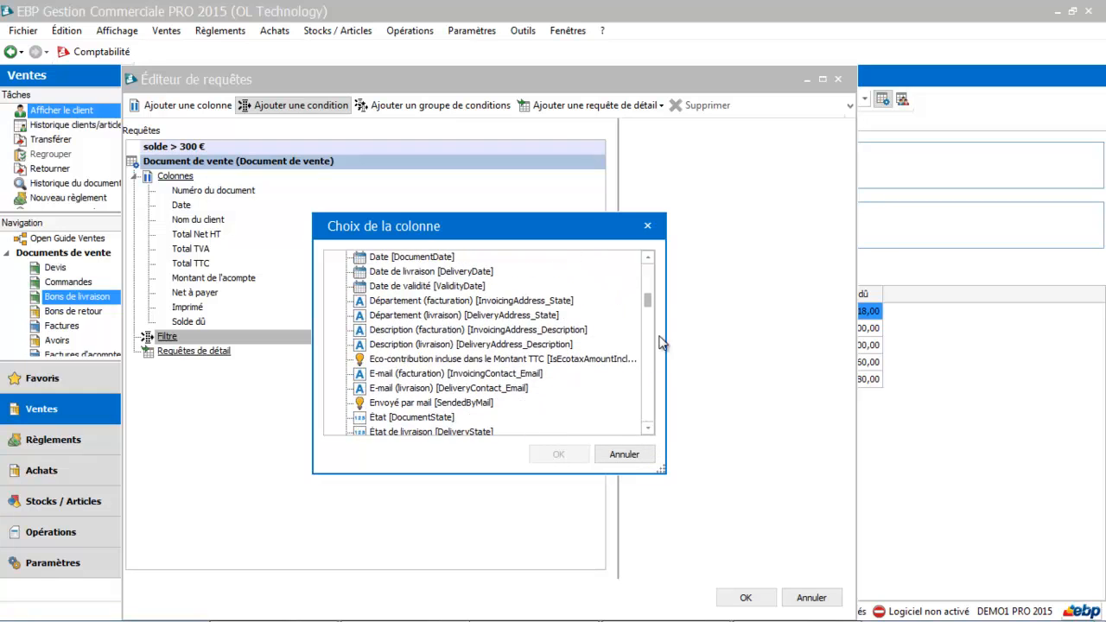
{"action": "left_click_drag", "start_coordinate": [647, 300], "coordinate": [646, 374]}
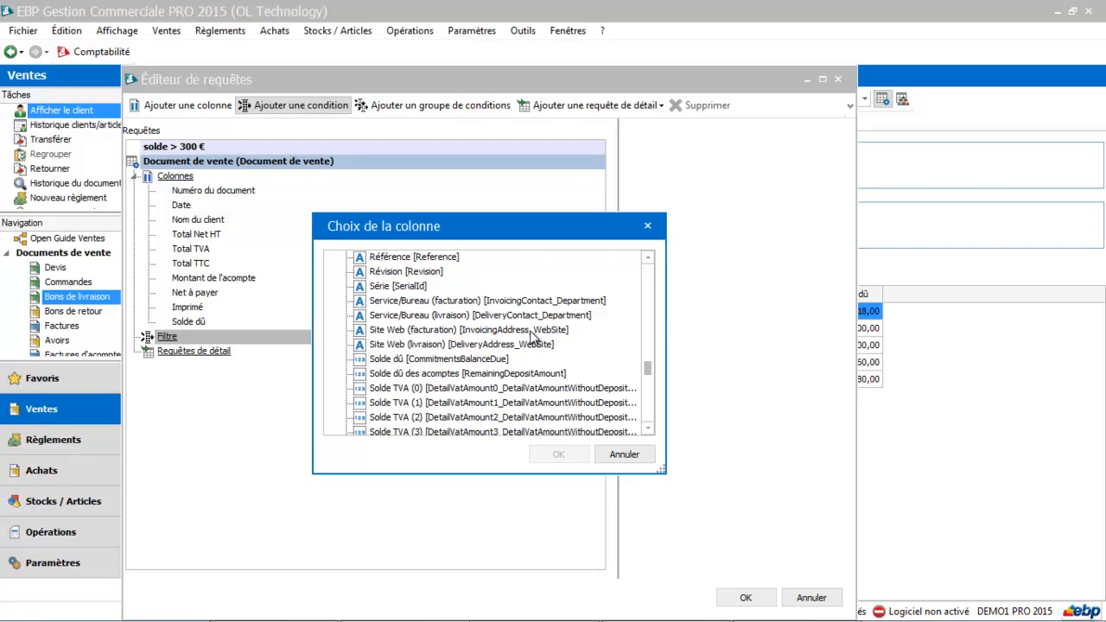
{"action": "left_click", "coordinate": [378, 362]}
{"action": "left_click", "coordinate": [571, 461]}
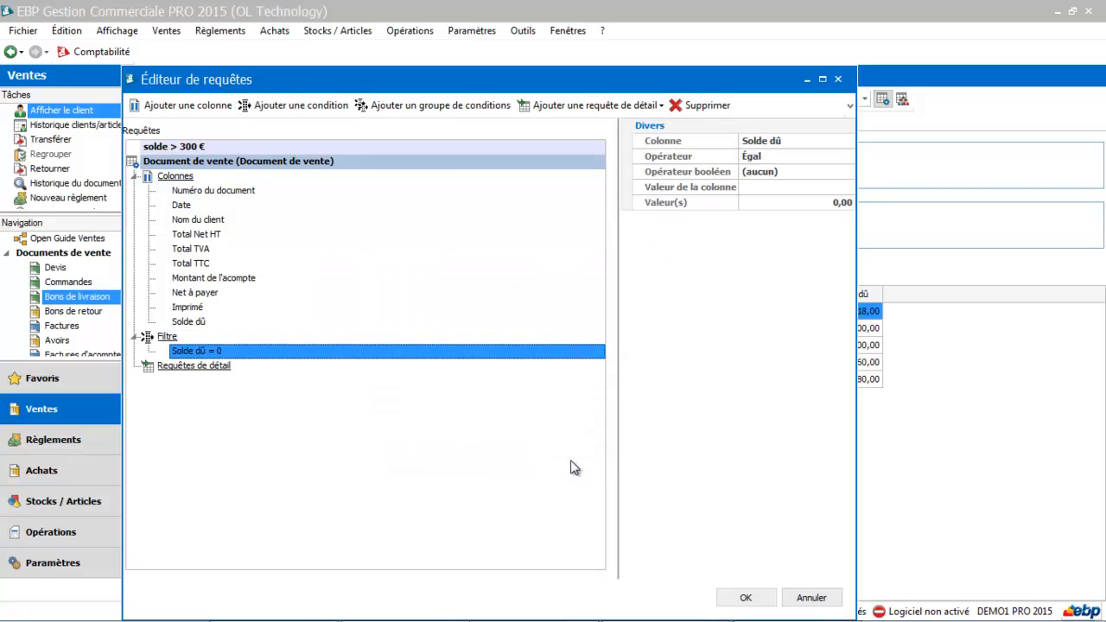
Step: Set the Solde dû condition to operator "Supérieur" with value 300 and save the view
{"action": "left_click", "coordinate": [778, 158]}
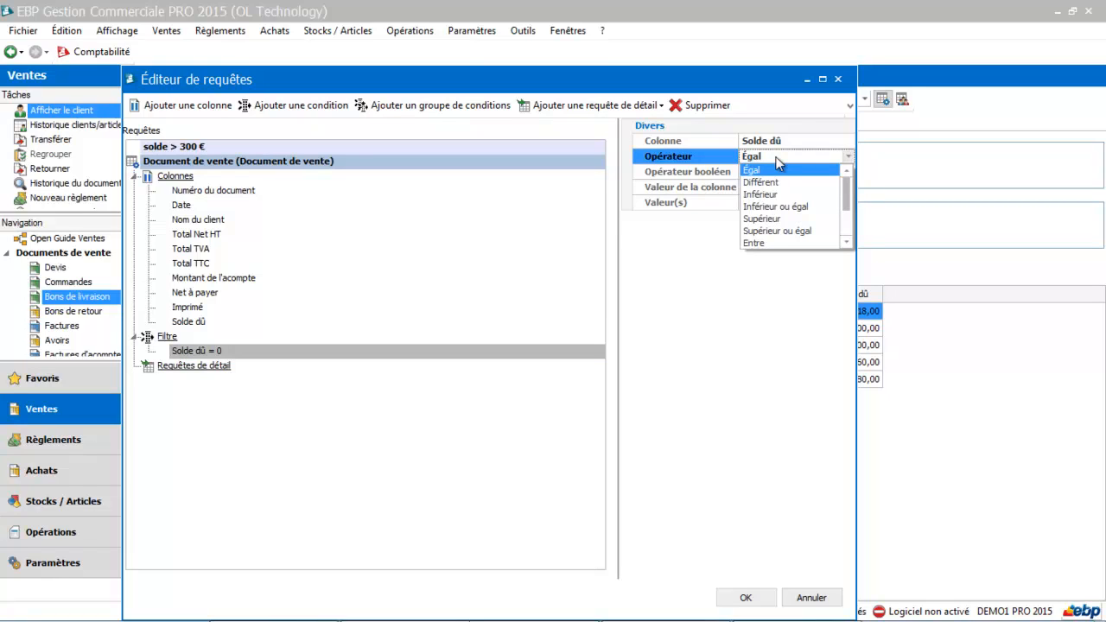
{"action": "left_click", "coordinate": [764, 222]}
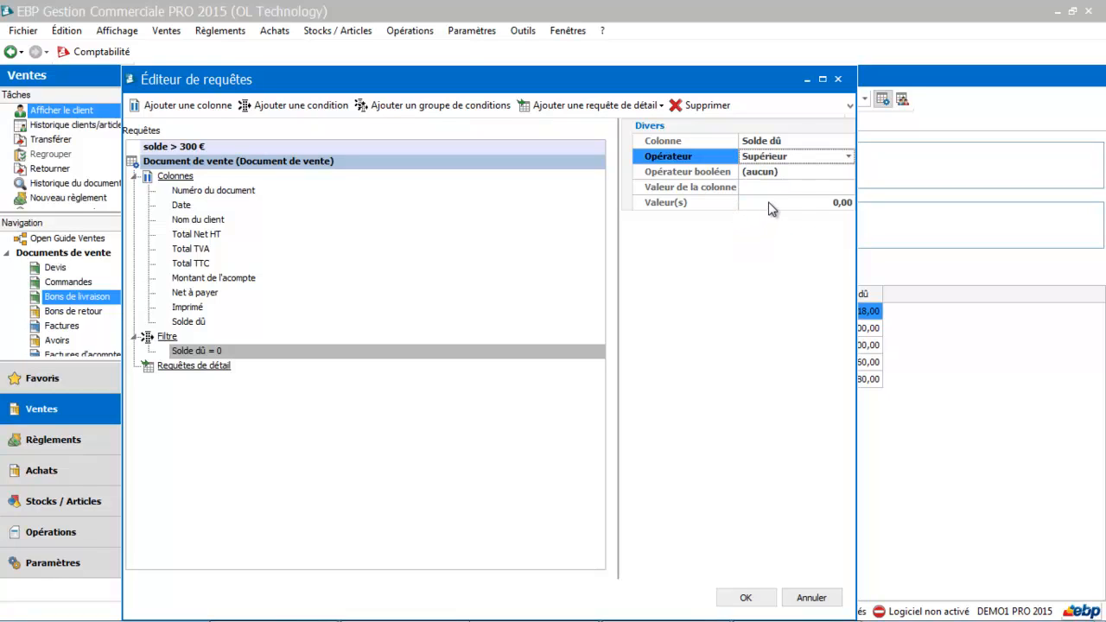
{"action": "left_click", "coordinate": [770, 203]}
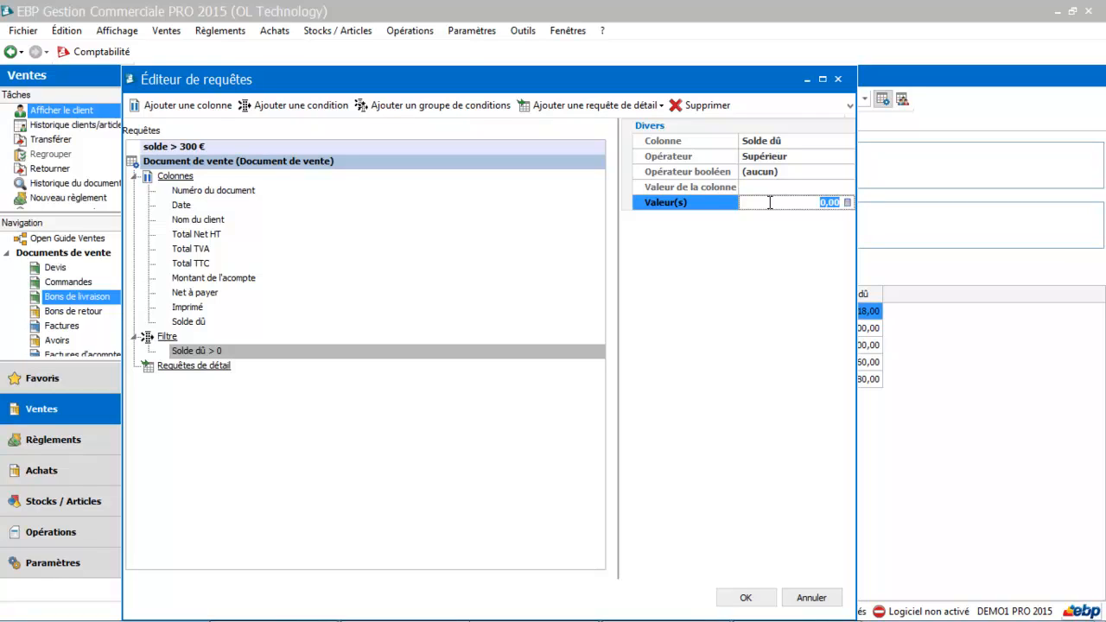
{"action": "type", "text": "300"}
{"action": "left_click", "coordinate": [438, 355]}
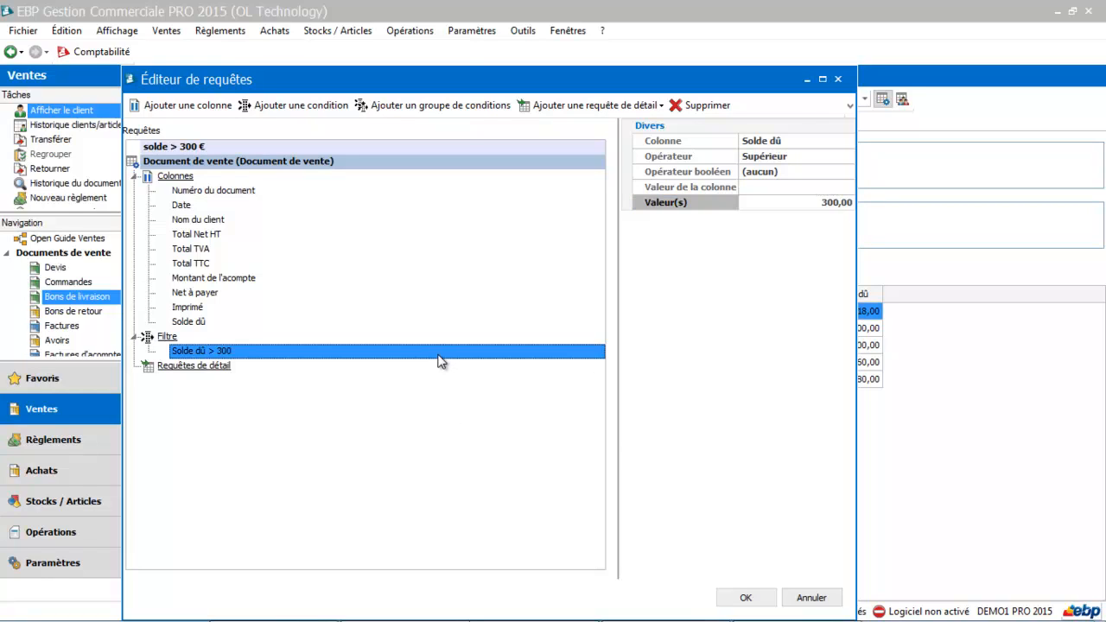
{"action": "left_click", "coordinate": [745, 600]}
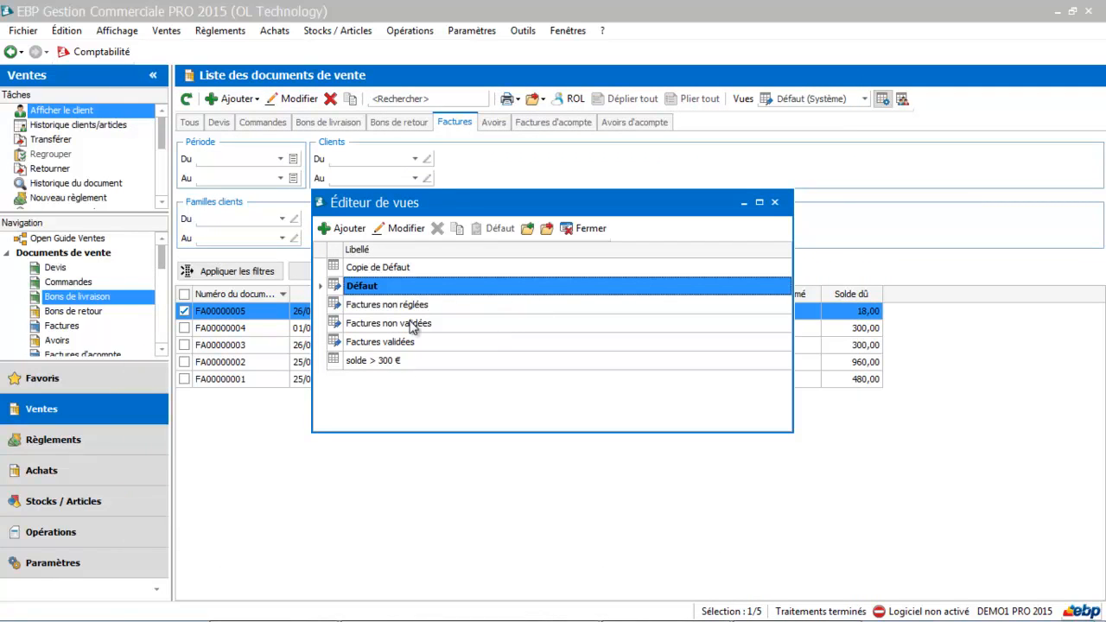
Step: Close the view editor and apply the "solde > 300 €" view to the invoice list
{"action": "left_click", "coordinate": [582, 230]}
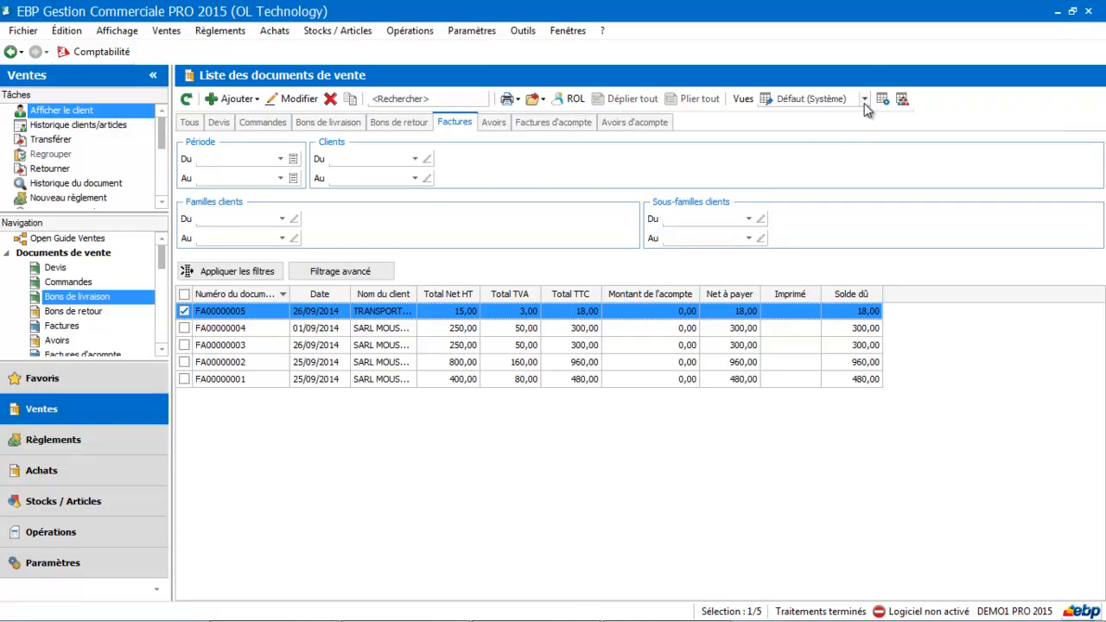
{"action": "left_click", "coordinate": [864, 100]}
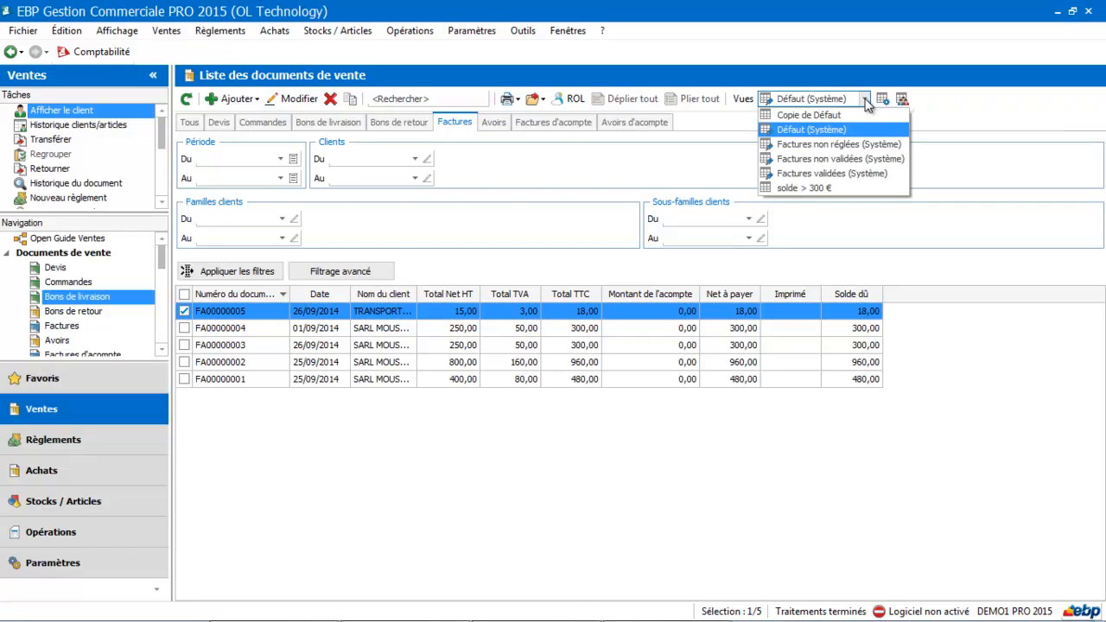
{"action": "left_click", "coordinate": [815, 188]}
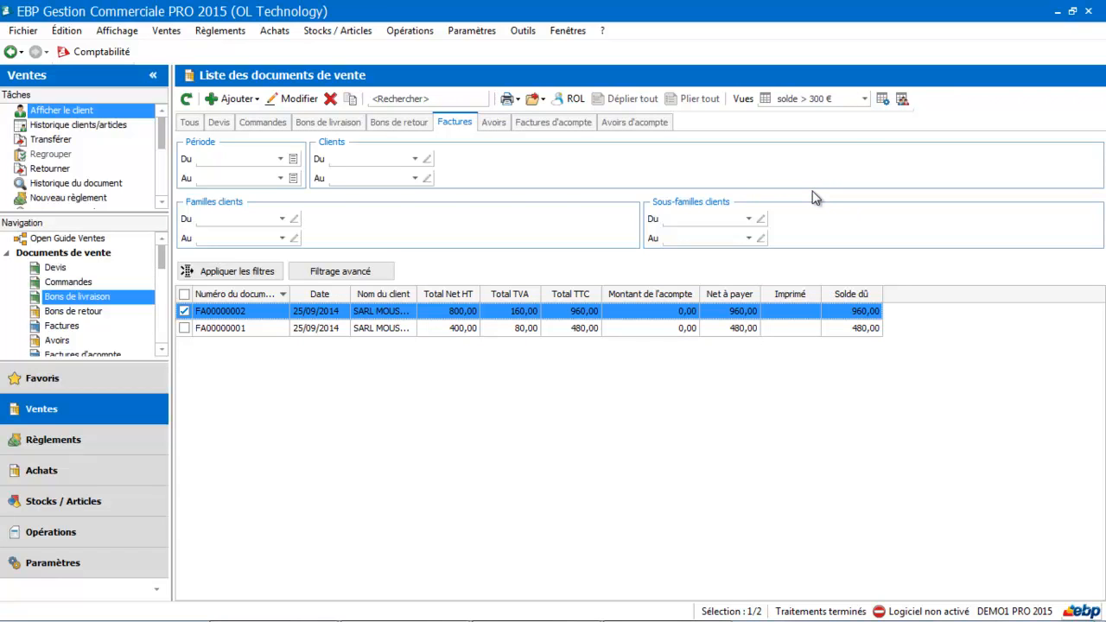
Step: Open the "solde > 300 €" view for editing and examine the settings of its Solde dû filter condition
{"action": "left_click", "coordinate": [883, 99]}
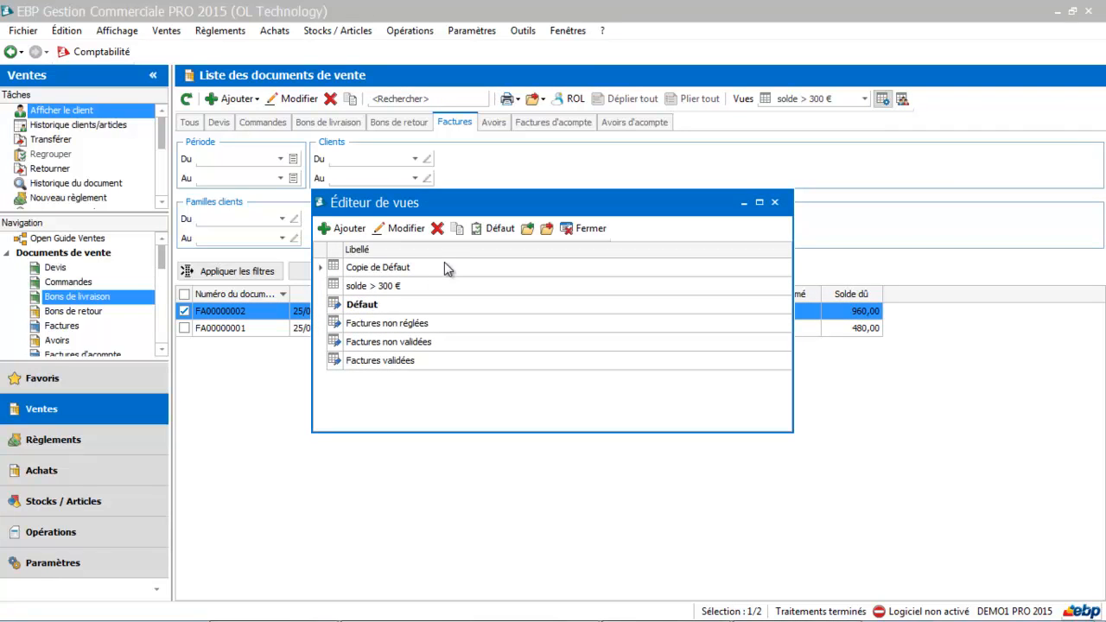
{"action": "left_click", "coordinate": [400, 291]}
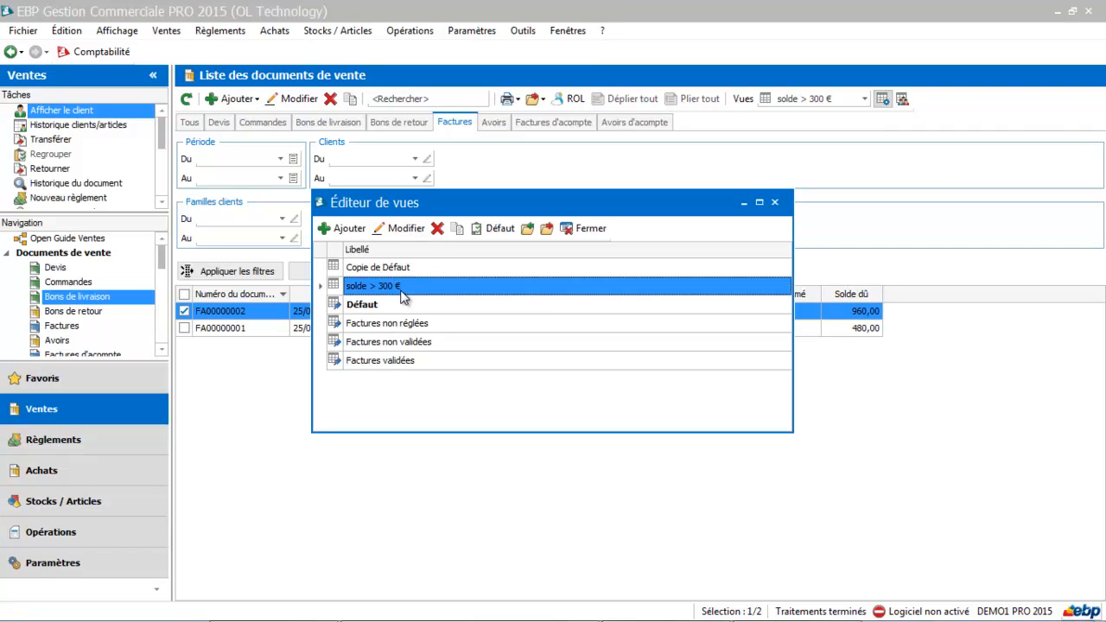
{"action": "left_click", "coordinate": [406, 228]}
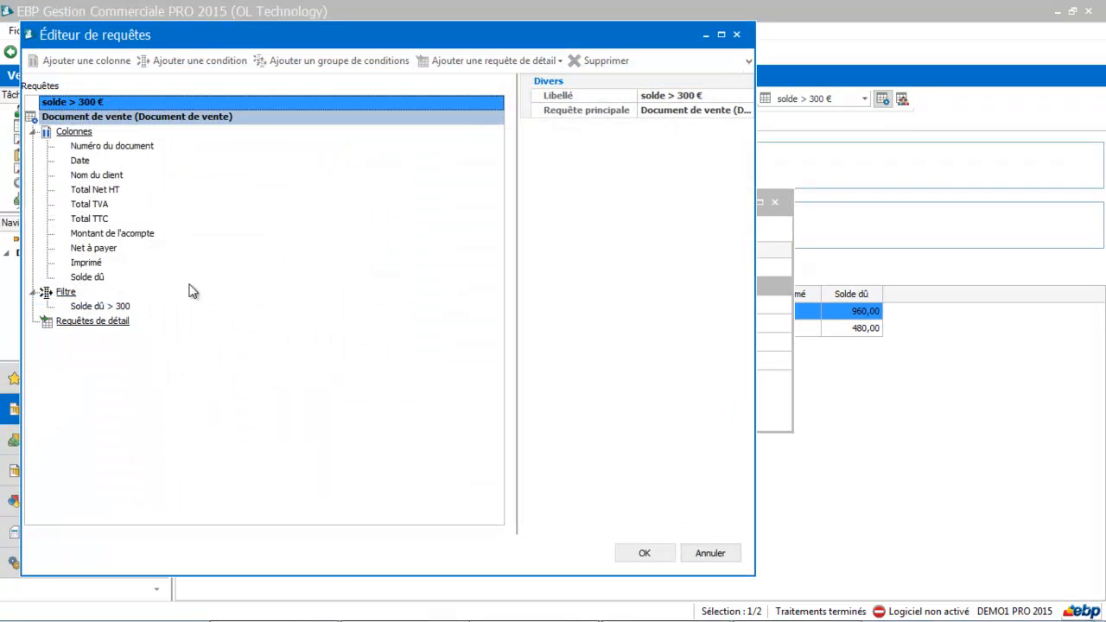
{"action": "left_click", "coordinate": [51, 294]}
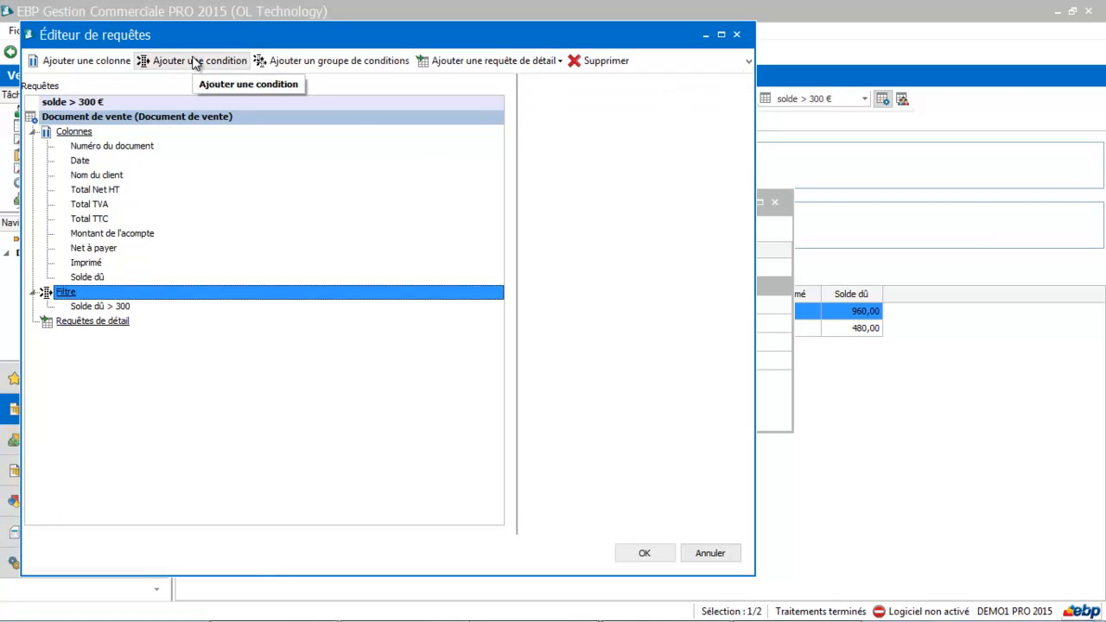
{"action": "left_click", "coordinate": [98, 309]}
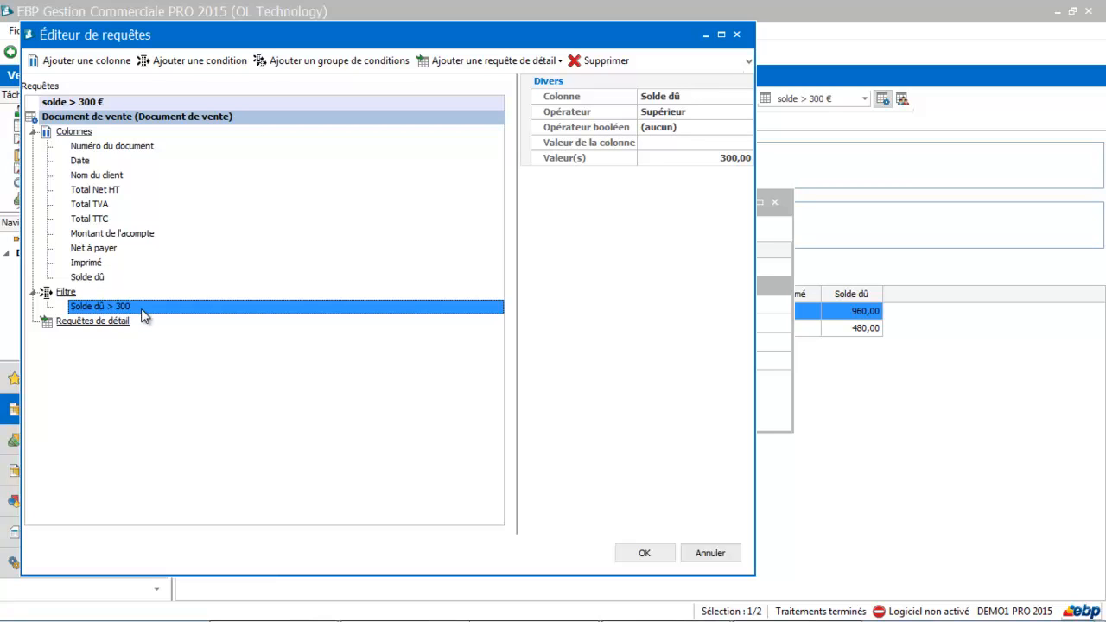
Step: Try adding a condition group to the filter, cancelling the column choice and deleting the empty "Et ..." group
{"action": "left_click", "coordinate": [337, 63]}
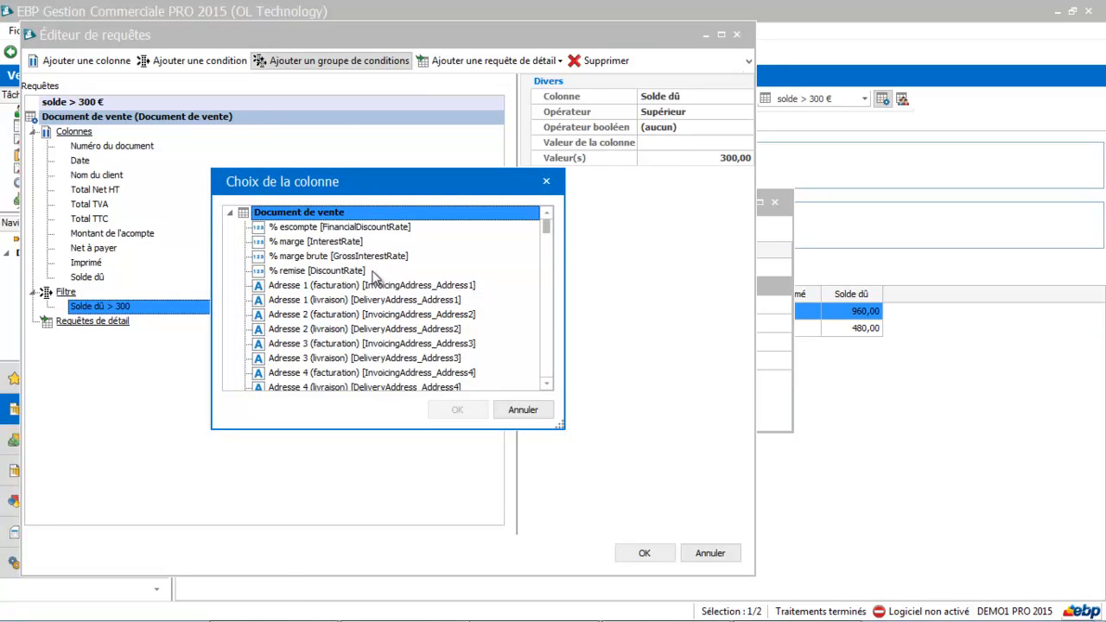
{"action": "left_click", "coordinate": [523, 410]}
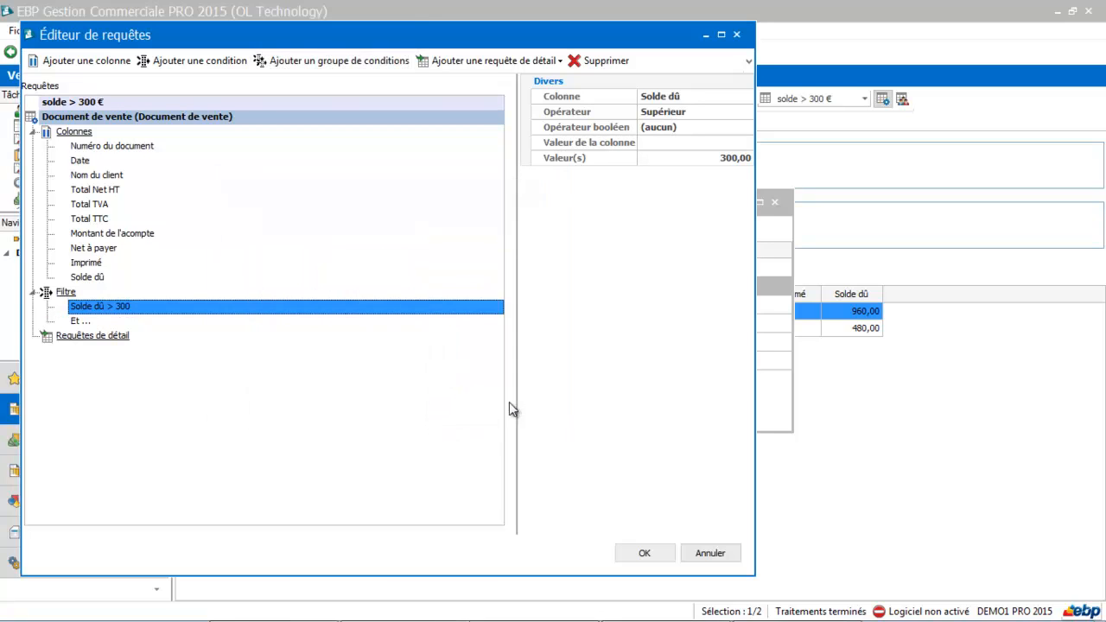
{"action": "left_click", "coordinate": [82, 321]}
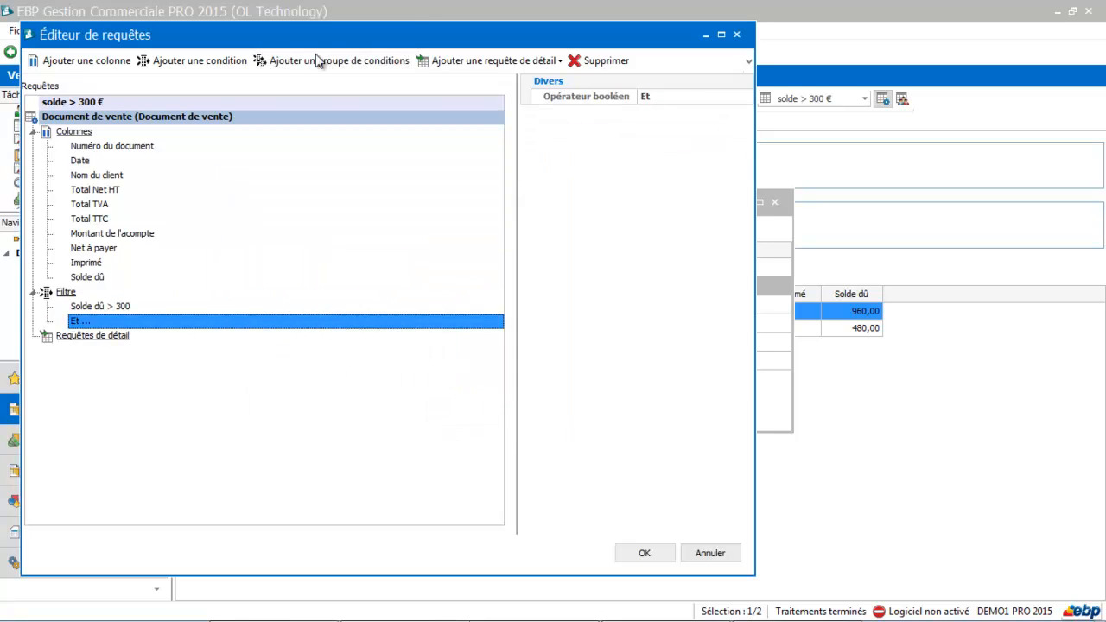
{"action": "left_click", "coordinate": [597, 61]}
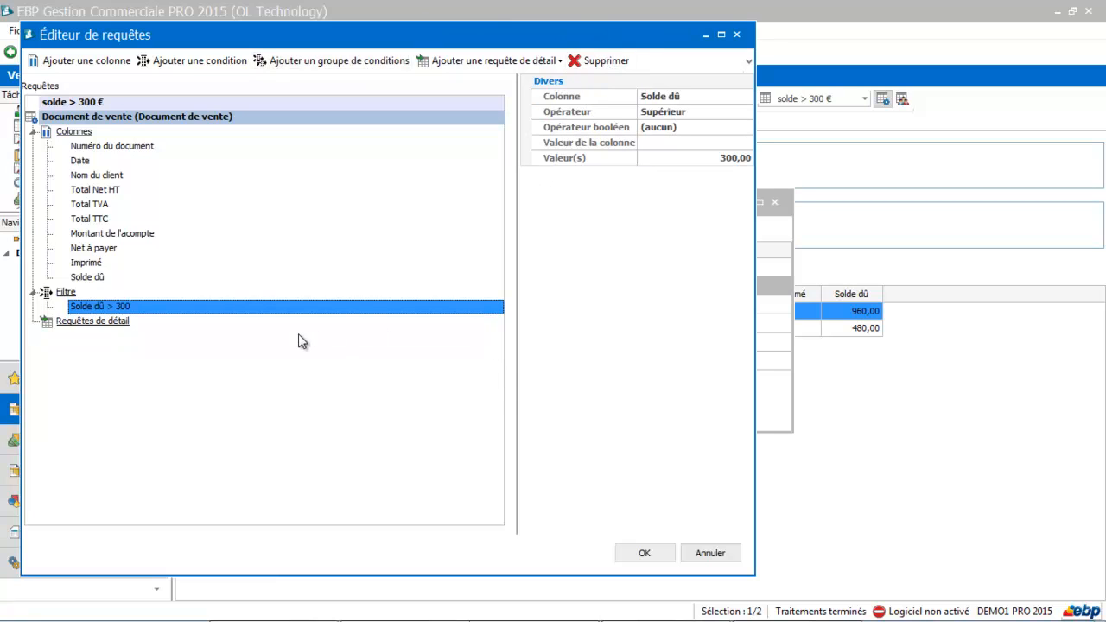
Step: Confirm the view's query, close the view editor, and deselect the first invoice in the list
{"action": "left_click", "coordinate": [644, 551]}
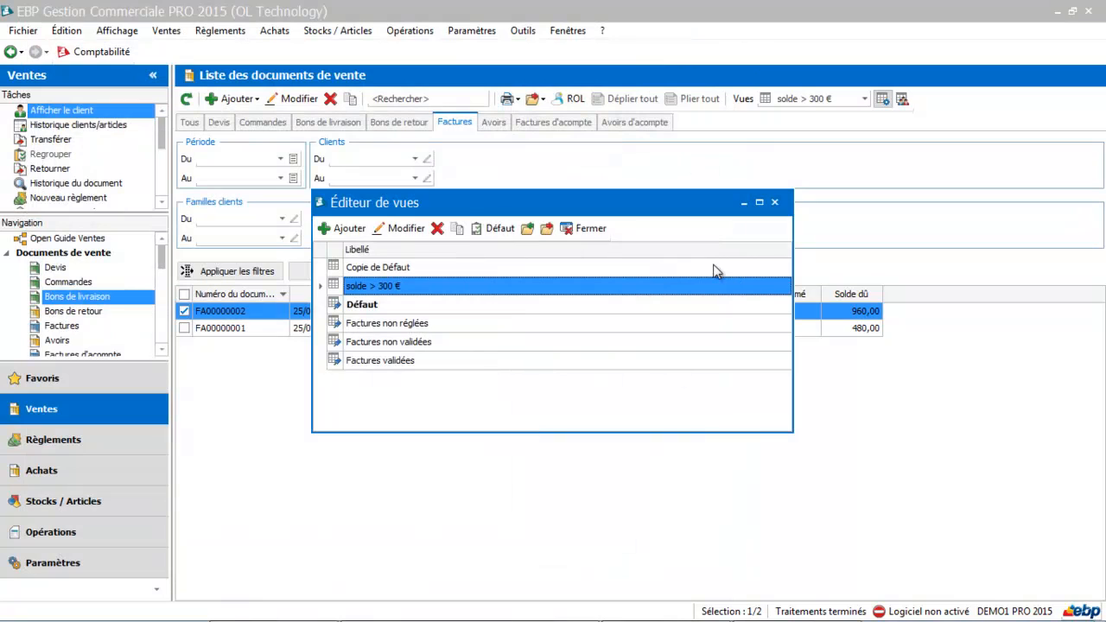
{"action": "left_click", "coordinate": [775, 201]}
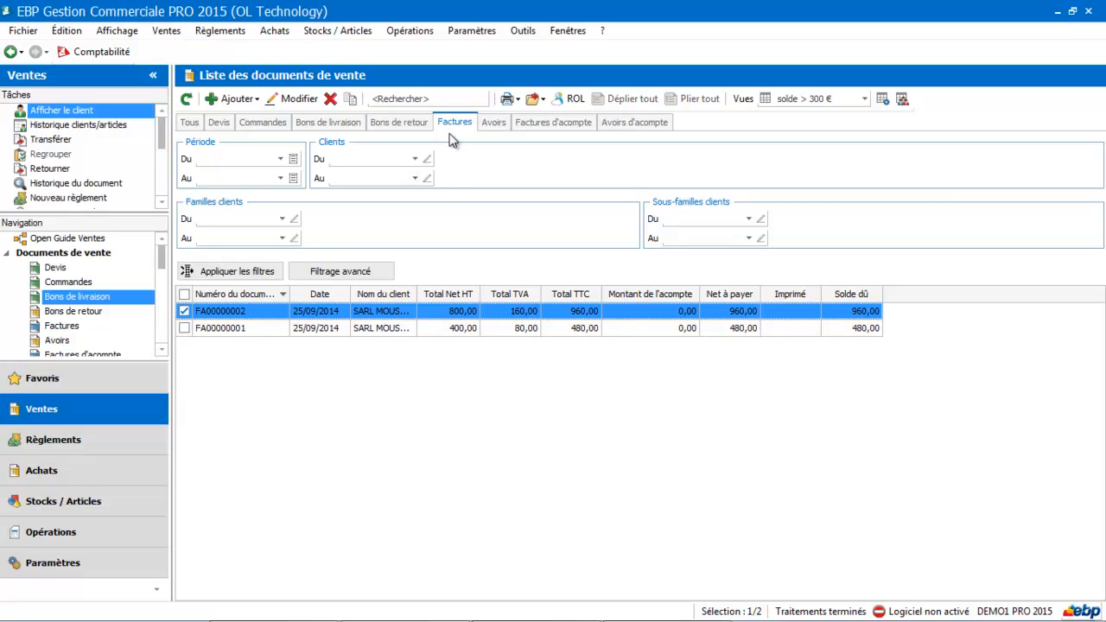
{"action": "left_click", "coordinate": [184, 311]}
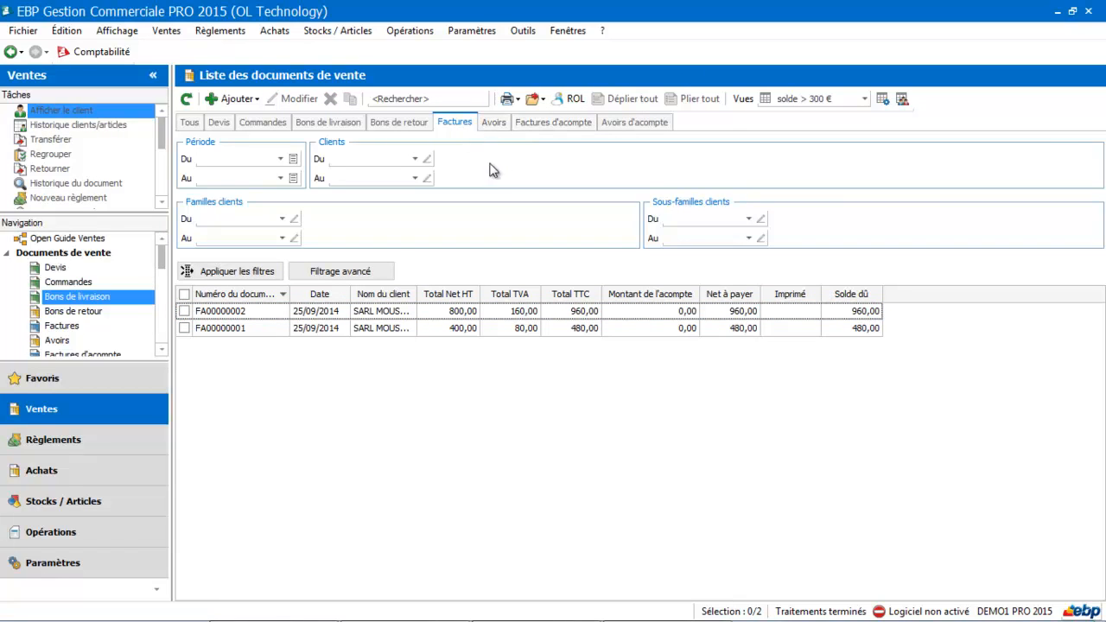
Step: Show the invoice list in the "Défaut (Système)" view for comparison, and apply the "Copie de Défaut" view
{"action": "left_click", "coordinate": [866, 100]}
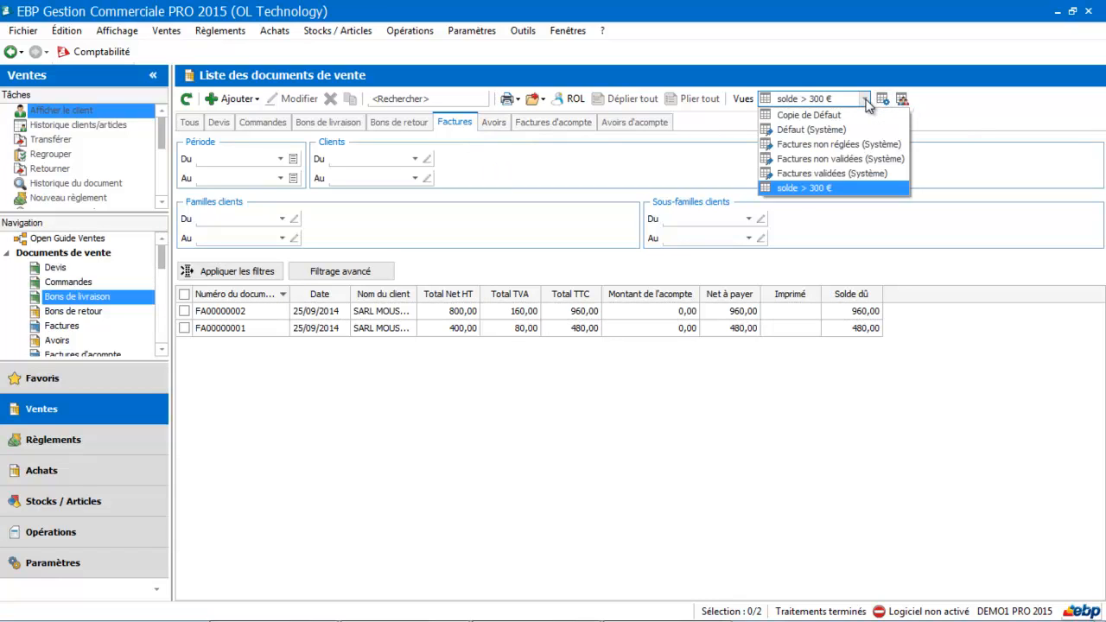
{"action": "left_click", "coordinate": [848, 130]}
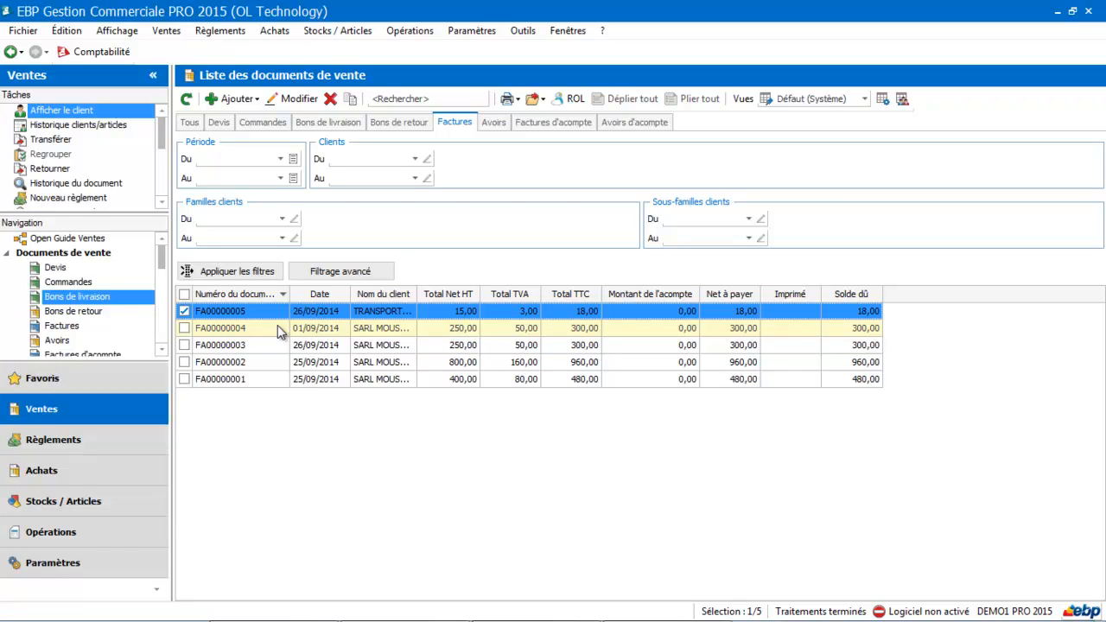
{"action": "left_click", "coordinate": [863, 100]}
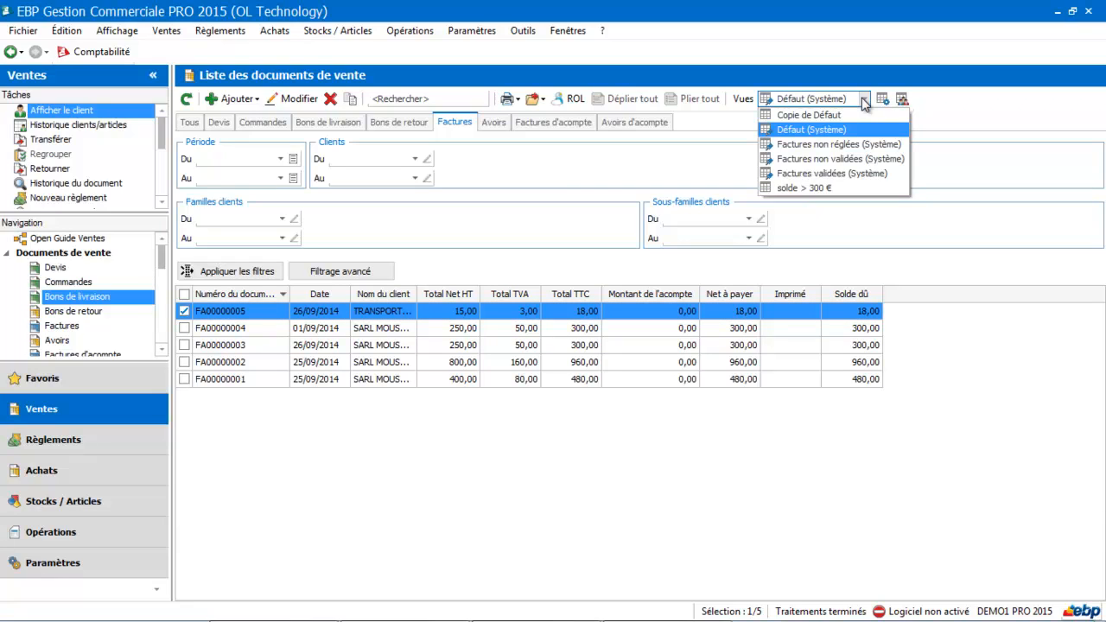
{"action": "left_click", "coordinate": [830, 115]}
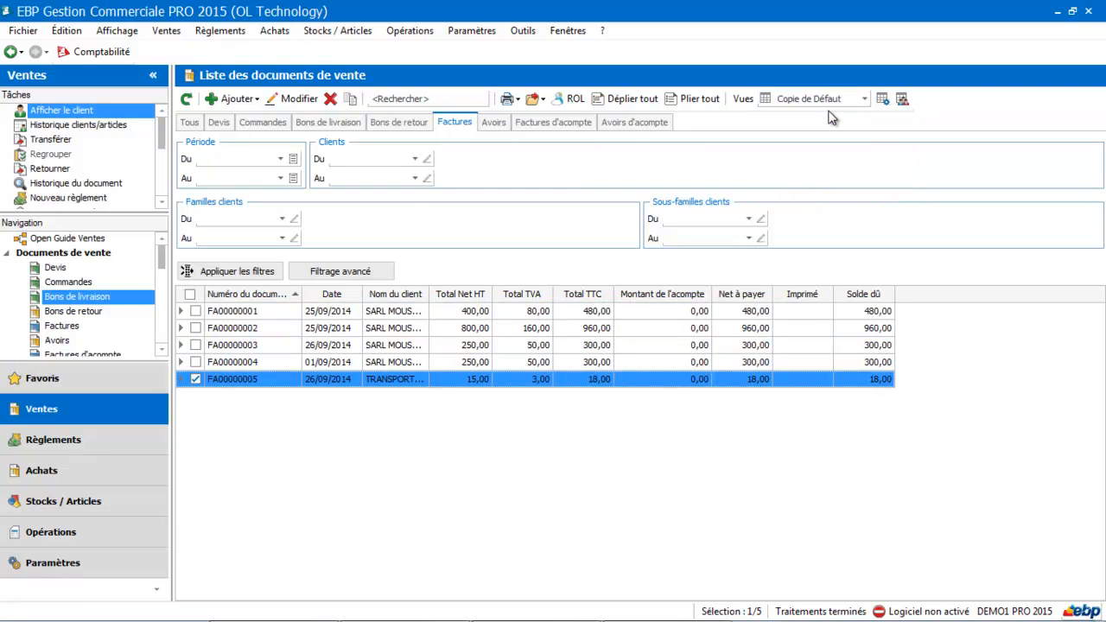
Step: Open the "Copie de Défaut" view for editing and examine its detail query's Code du document transféré and Numéro du document columns
{"action": "left_click", "coordinate": [882, 99]}
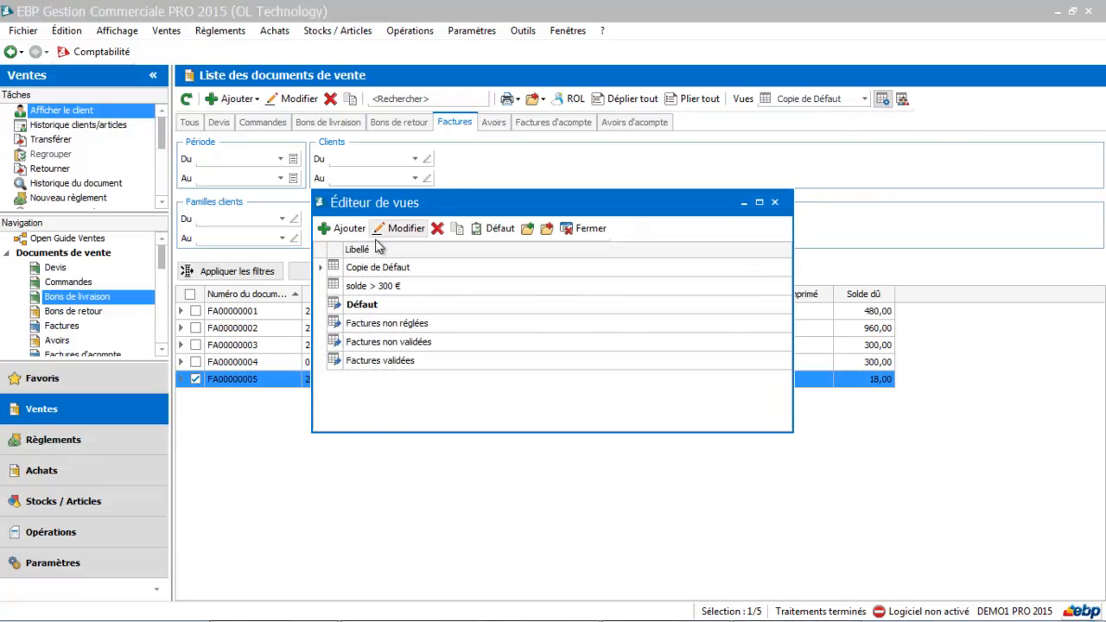
{"action": "left_click", "coordinate": [370, 268]}
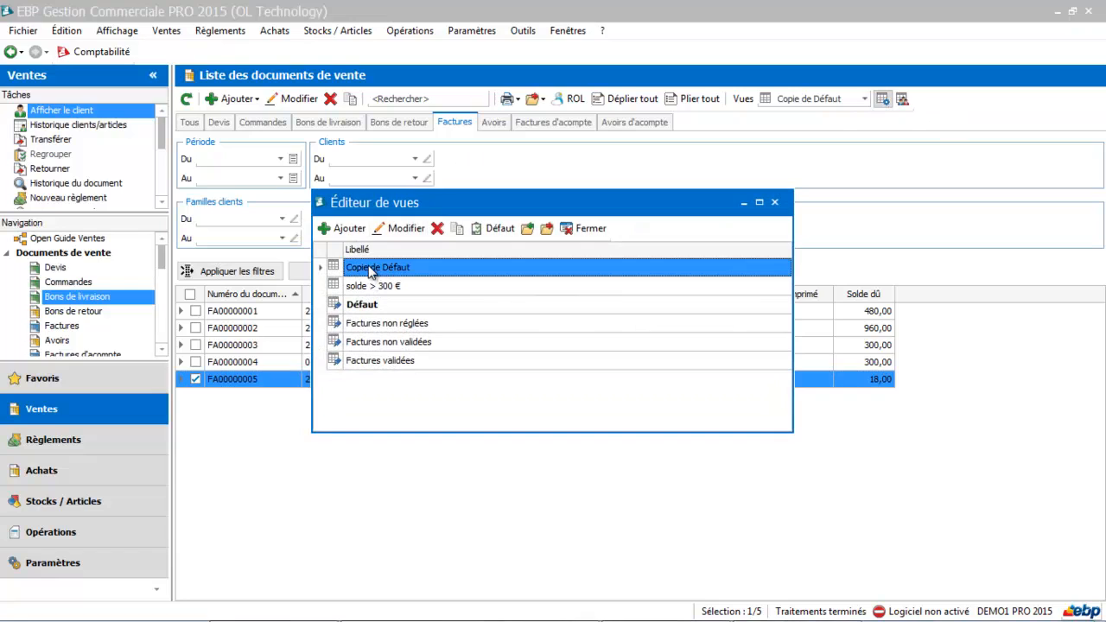
{"action": "left_click", "coordinate": [401, 230]}
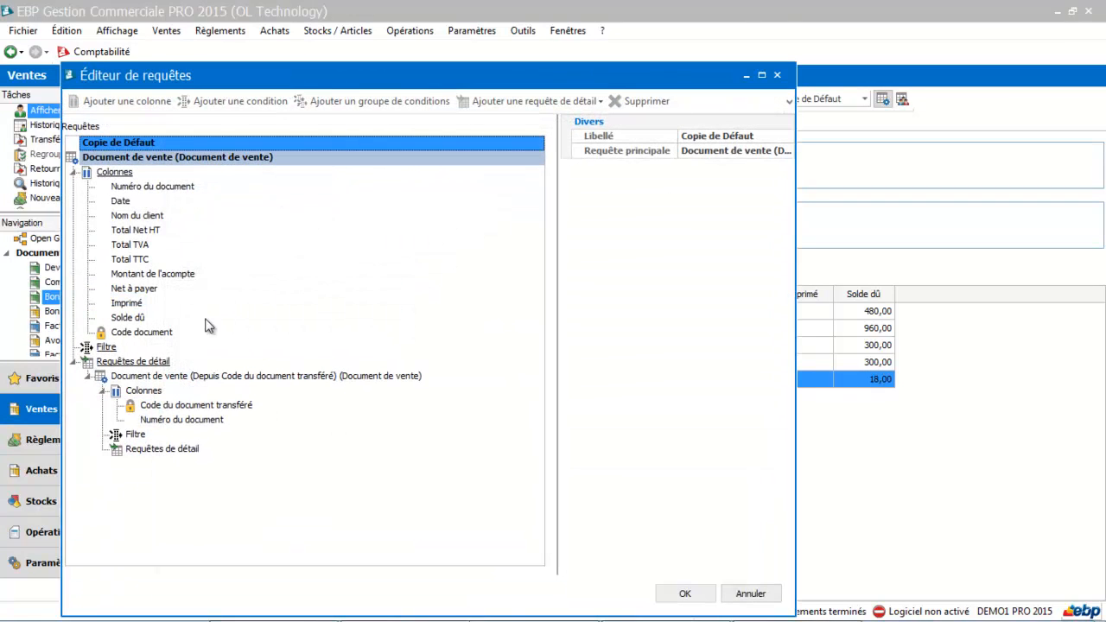
{"action": "left_click", "coordinate": [87, 377]}
{"action": "left_click", "coordinate": [128, 364]}
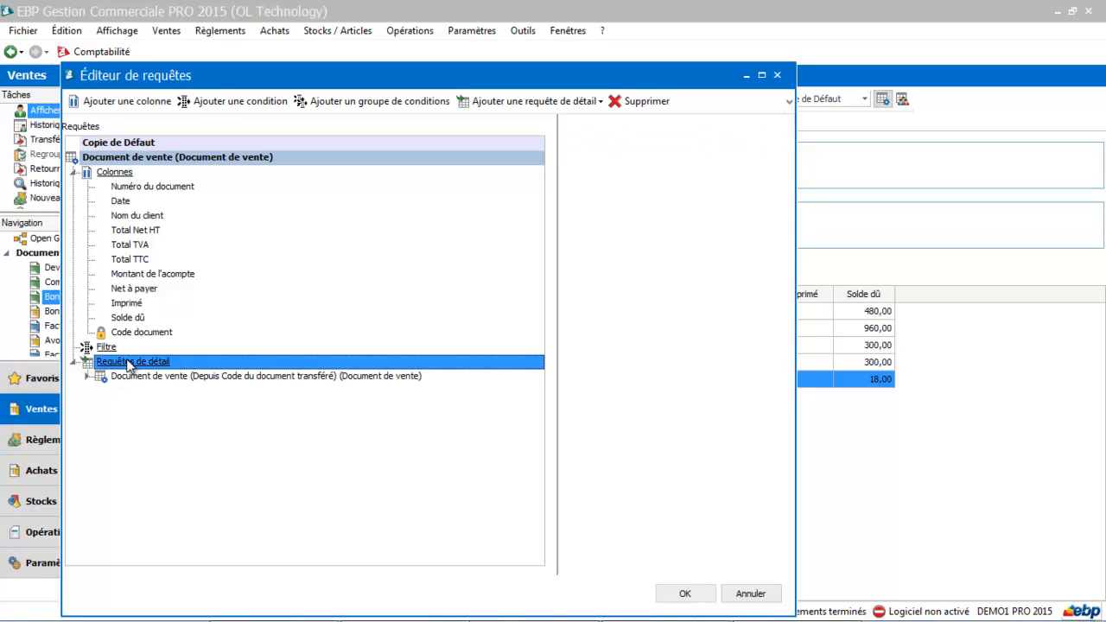
{"action": "left_click", "coordinate": [88, 376]}
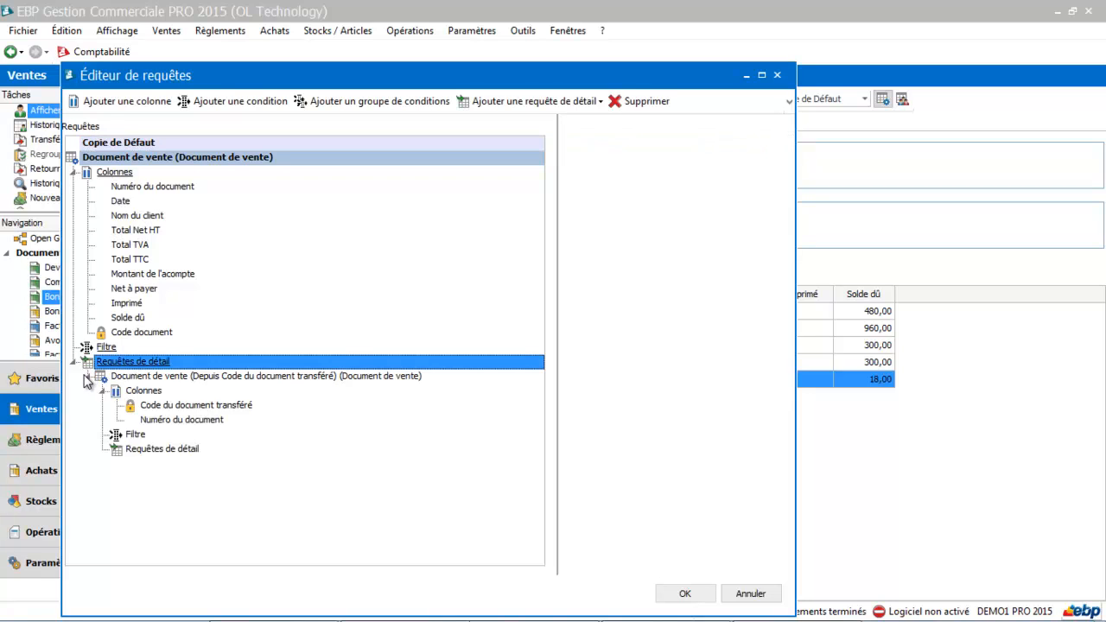
{"action": "left_click", "coordinate": [154, 407]}
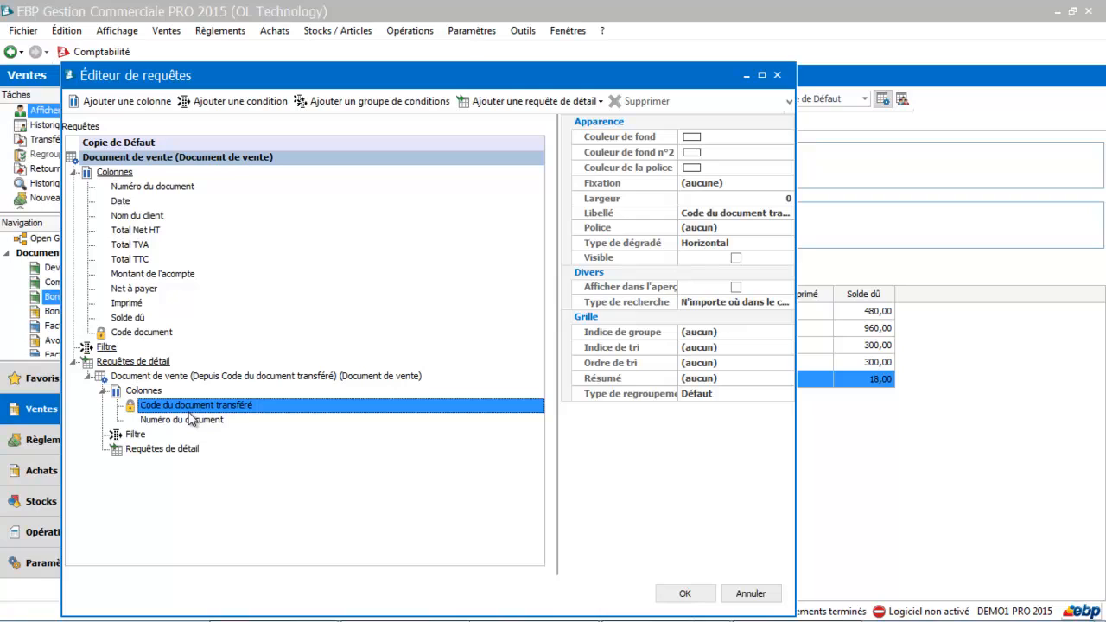
{"action": "left_click", "coordinate": [163, 418]}
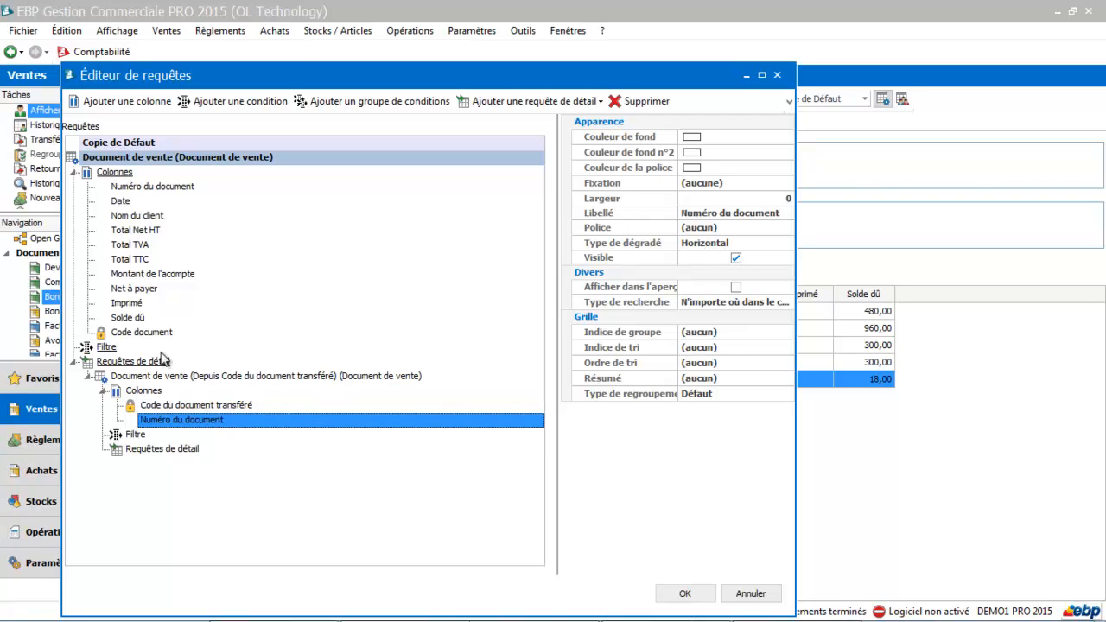
Step: Browse the columns available for the detail query without adding any, confirm the query and close the view editor
{"action": "left_click", "coordinate": [126, 102]}
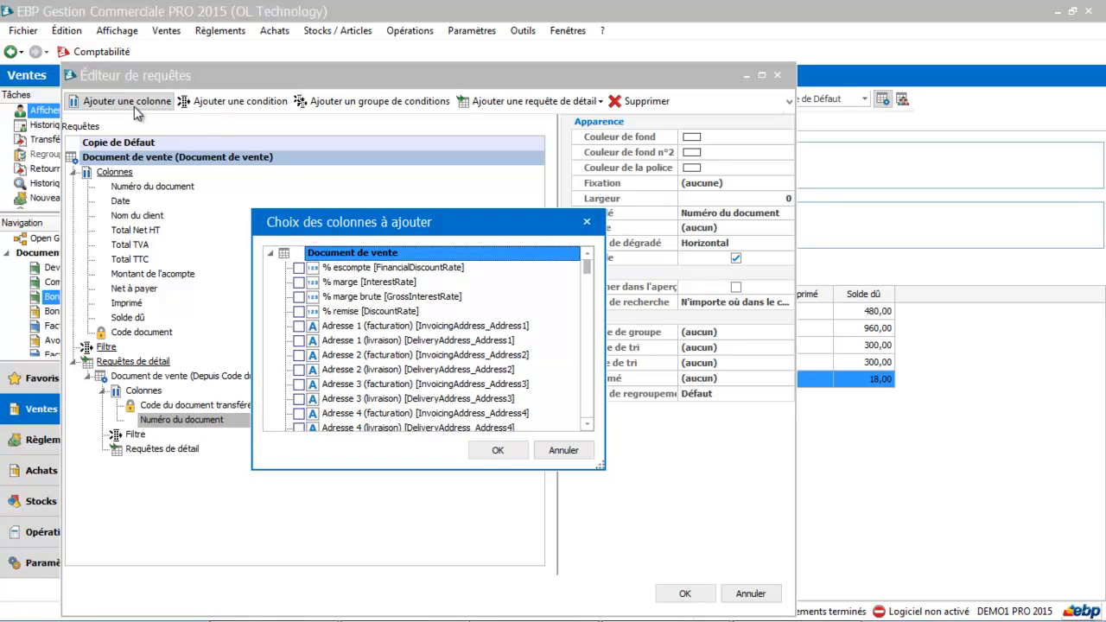
{"action": "left_click", "coordinate": [589, 426]}
{"action": "left_click", "coordinate": [563, 450]}
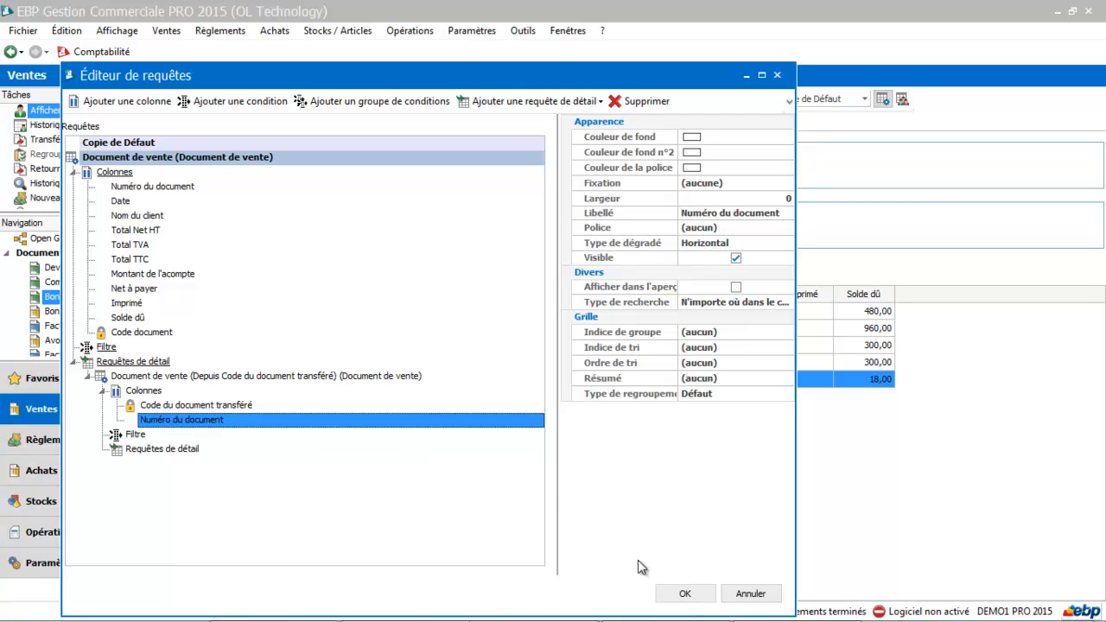
{"action": "left_click", "coordinate": [685, 593]}
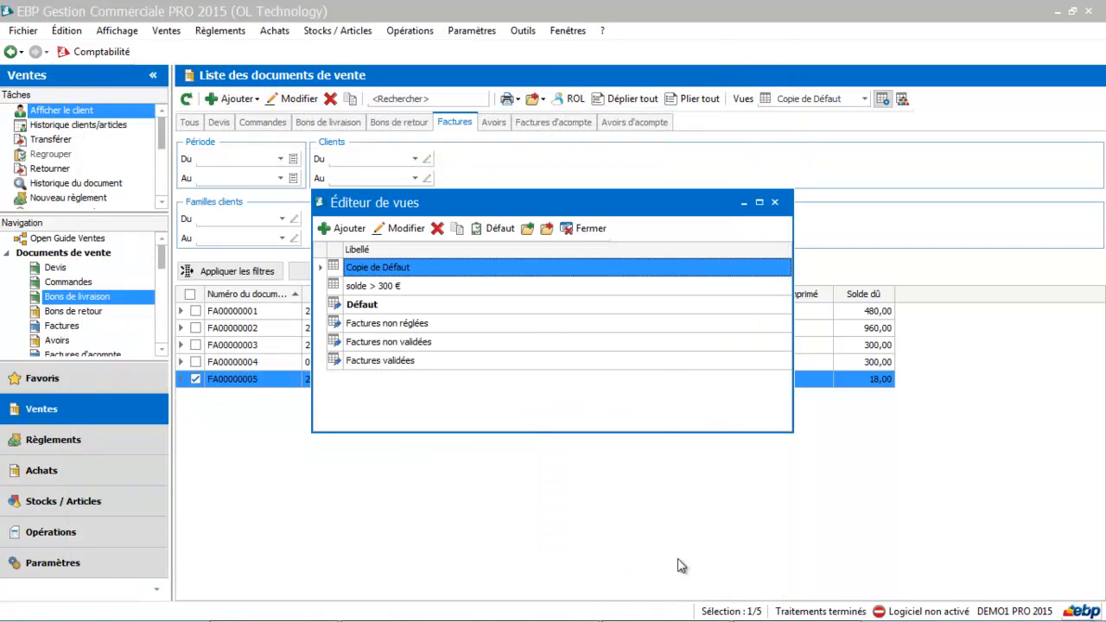
{"action": "left_click", "coordinate": [591, 228]}
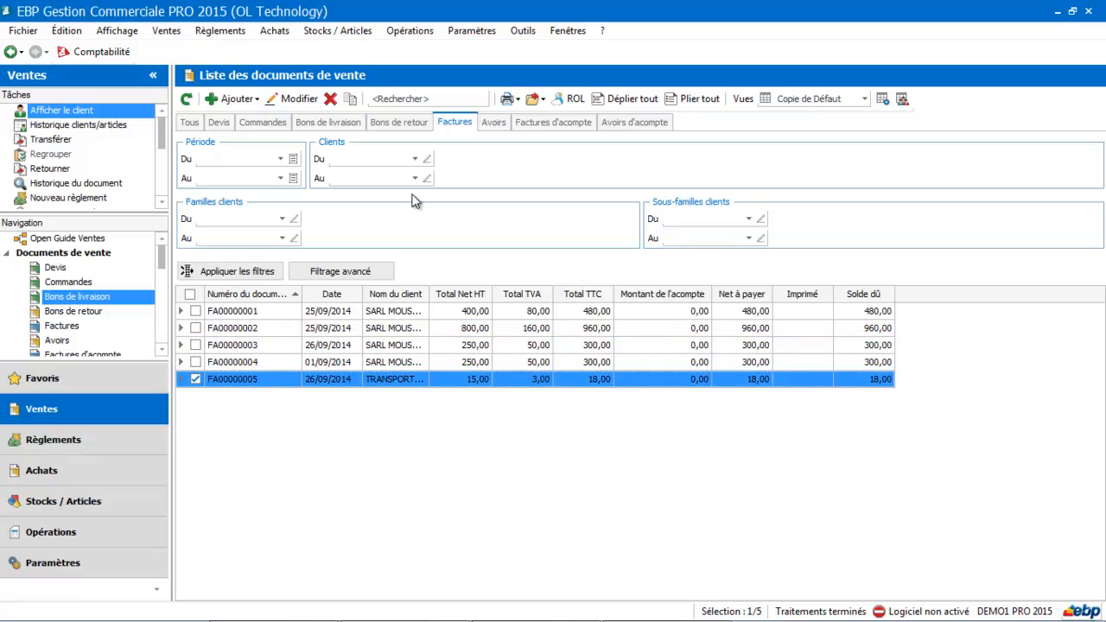
Step: Expand all invoice details, examine and close the TRANSPORT BRUNO invoice, and collapse and re-expand the whole list
{"action": "left_click", "coordinate": [629, 98]}
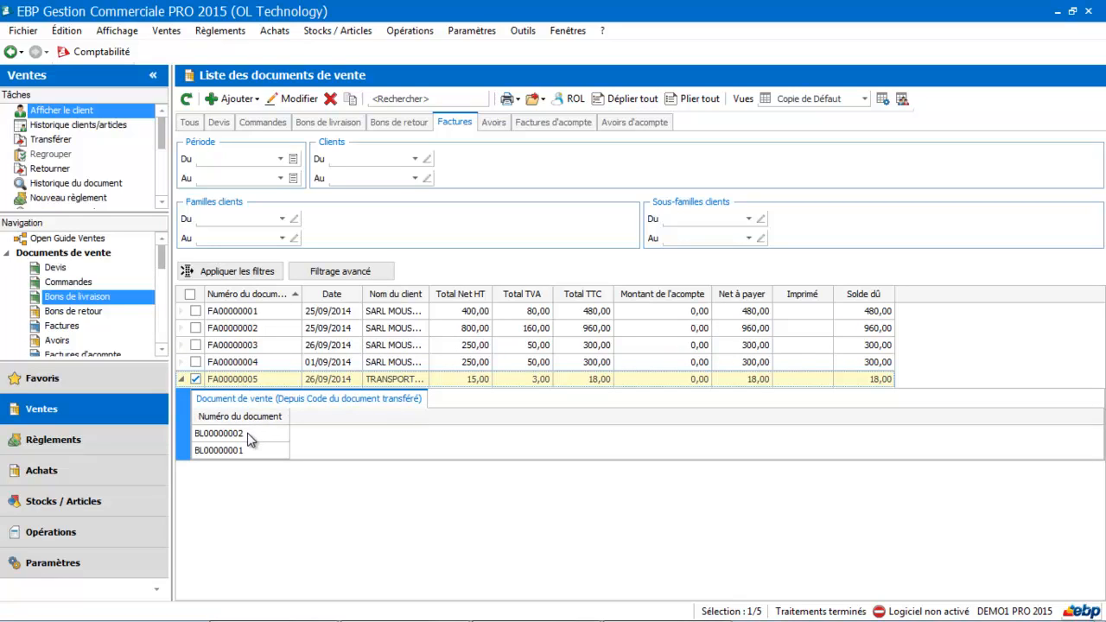
{"action": "double_click", "coordinate": [250, 381]}
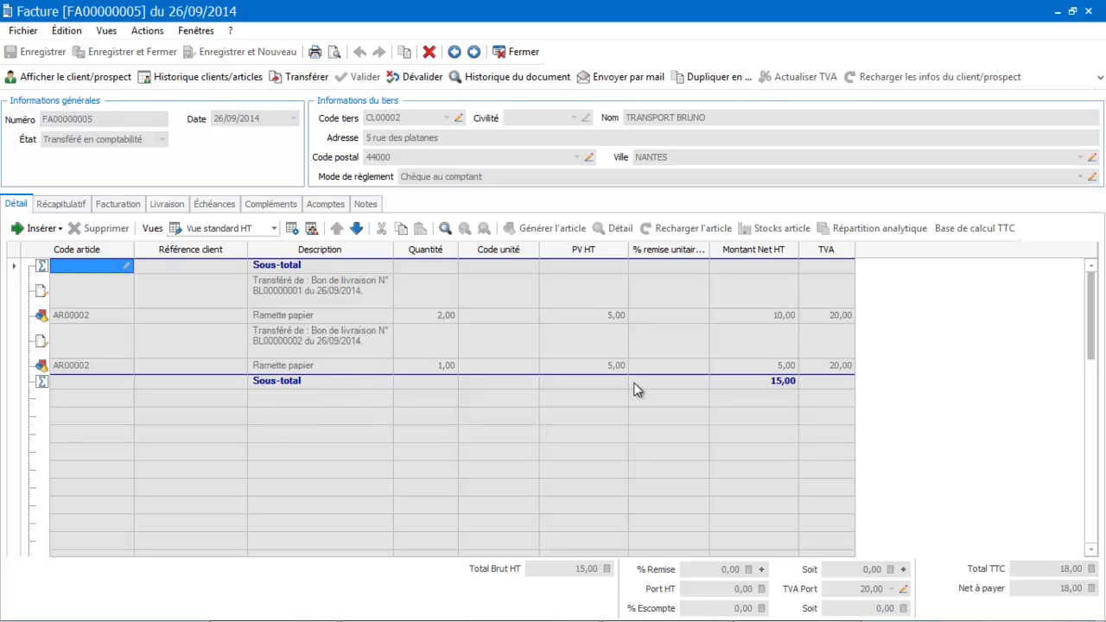
{"action": "left_click", "coordinate": [1090, 11]}
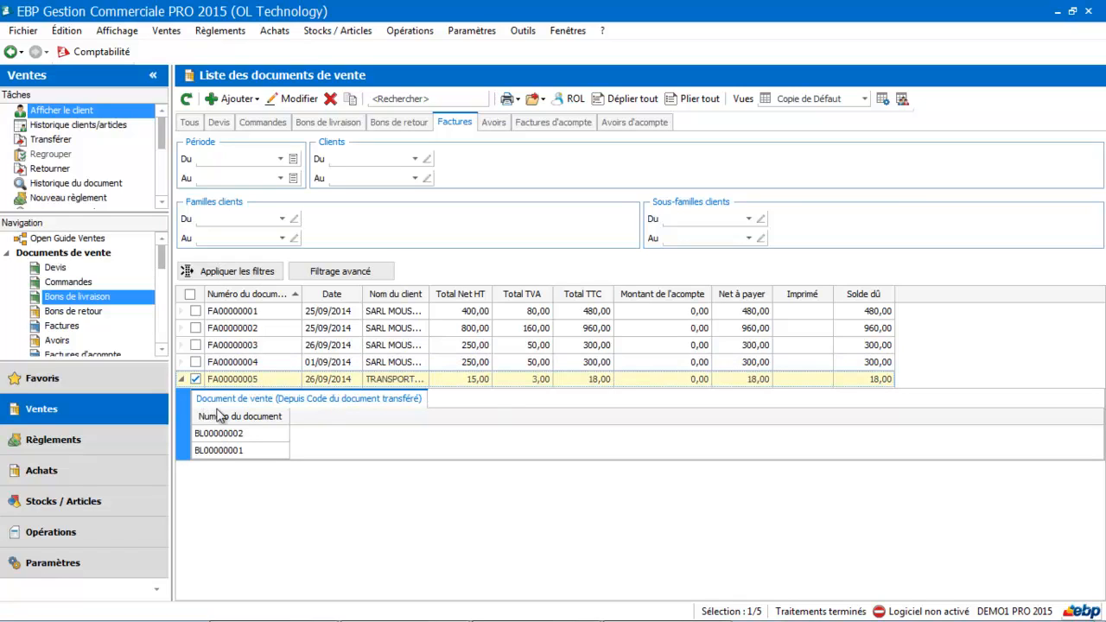
{"action": "left_click", "coordinate": [678, 101]}
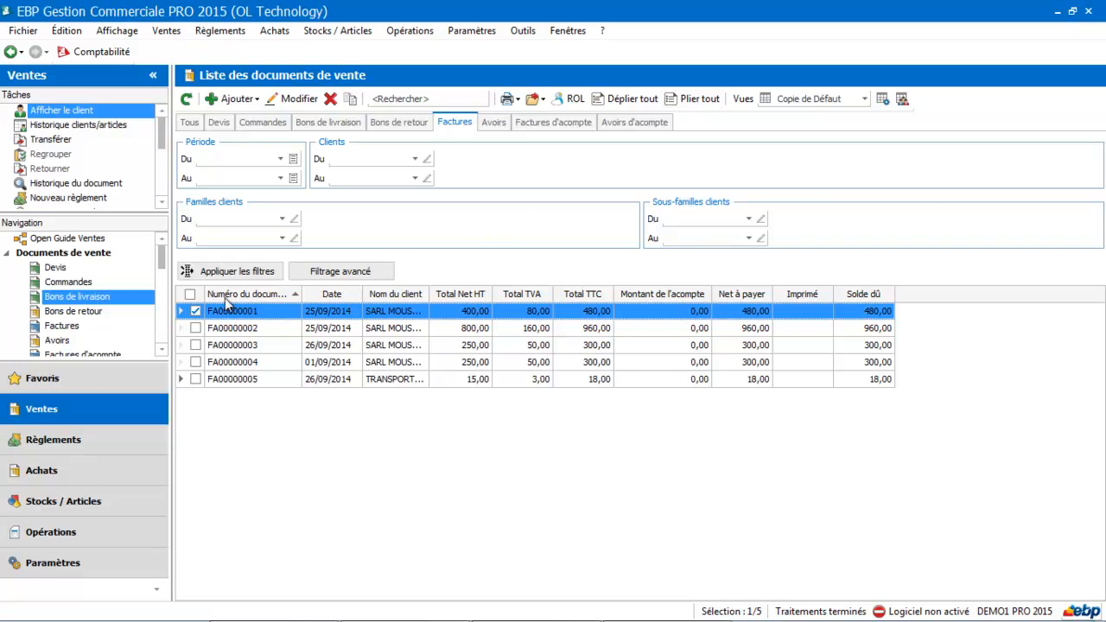
{"action": "left_click", "coordinate": [635, 99]}
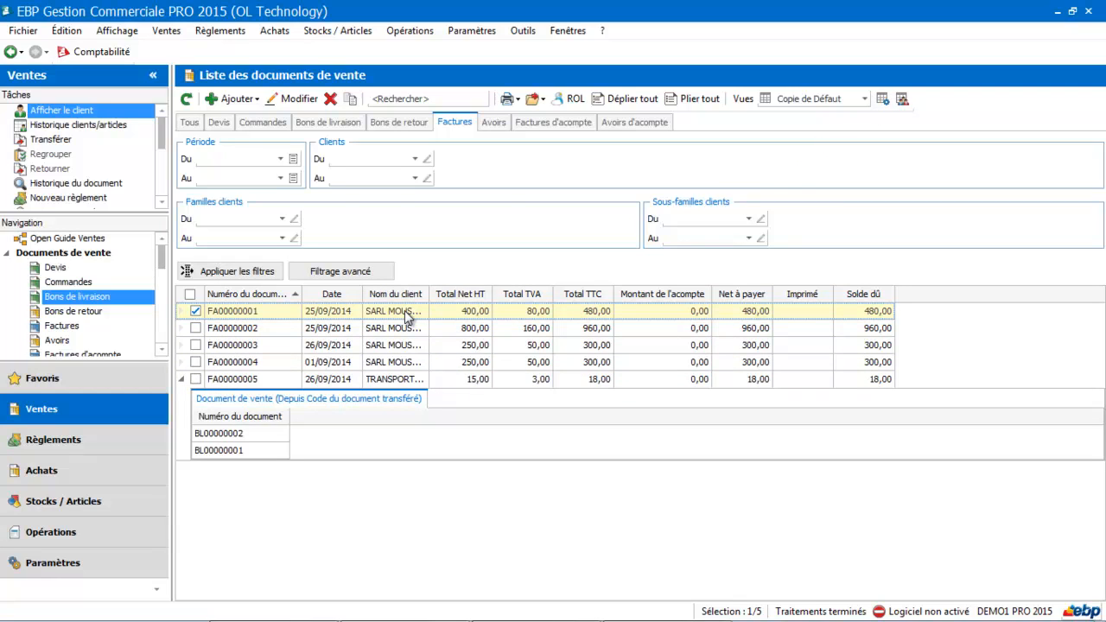
Step: Review the detail query columns of the "Copie de Défaut" view again, cancel the query and close the view editor
{"action": "left_click", "coordinate": [883, 99]}
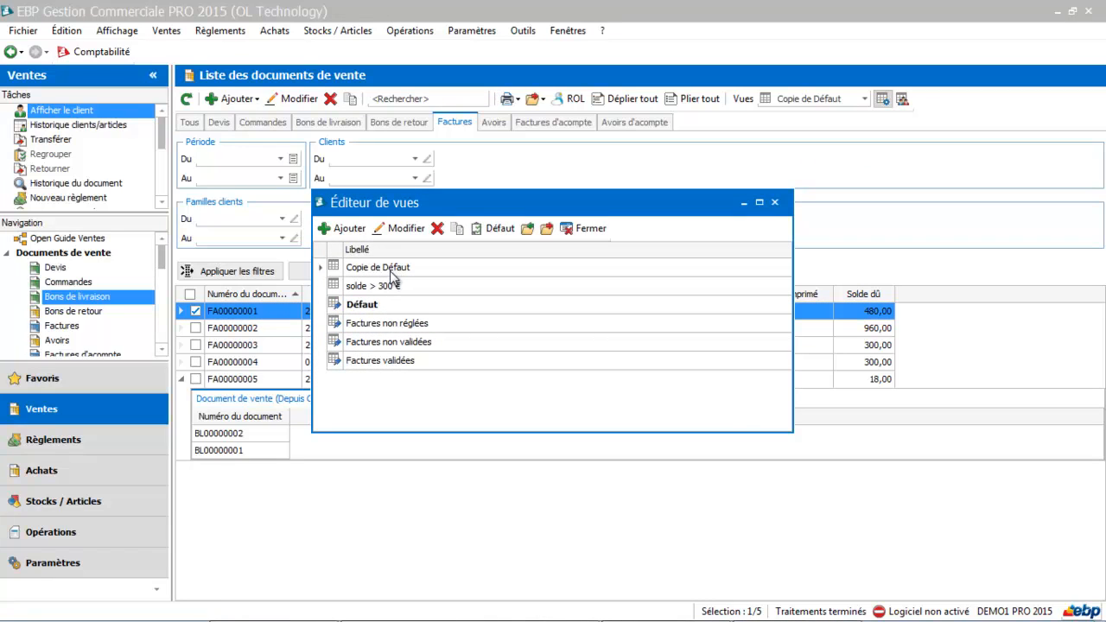
{"action": "left_click", "coordinate": [391, 270]}
{"action": "left_click", "coordinate": [406, 228]}
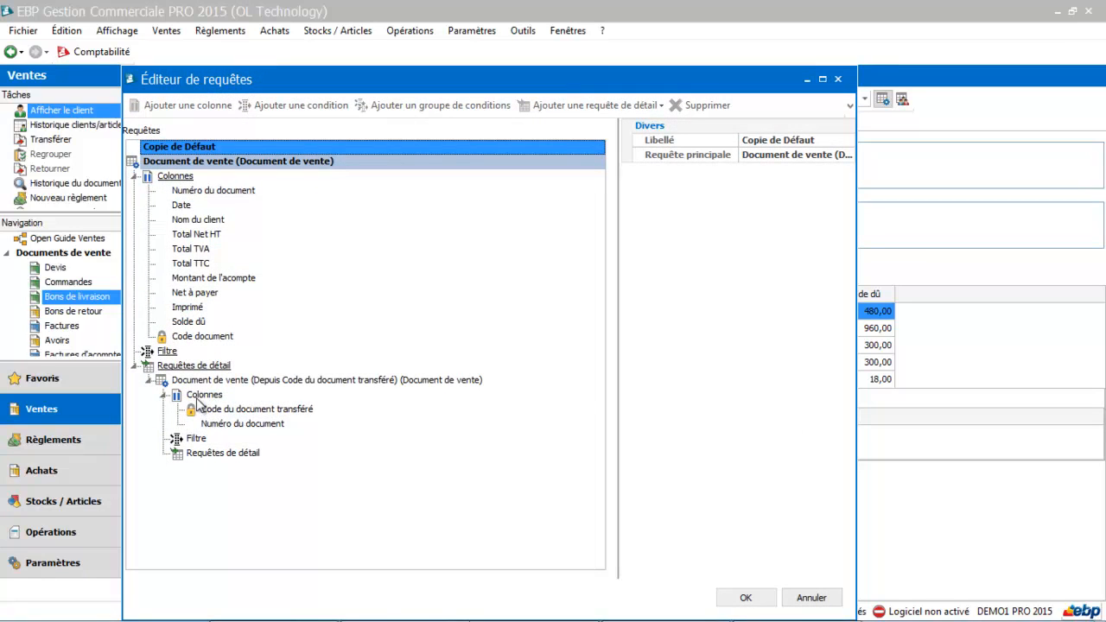
{"action": "left_click", "coordinate": [802, 601]}
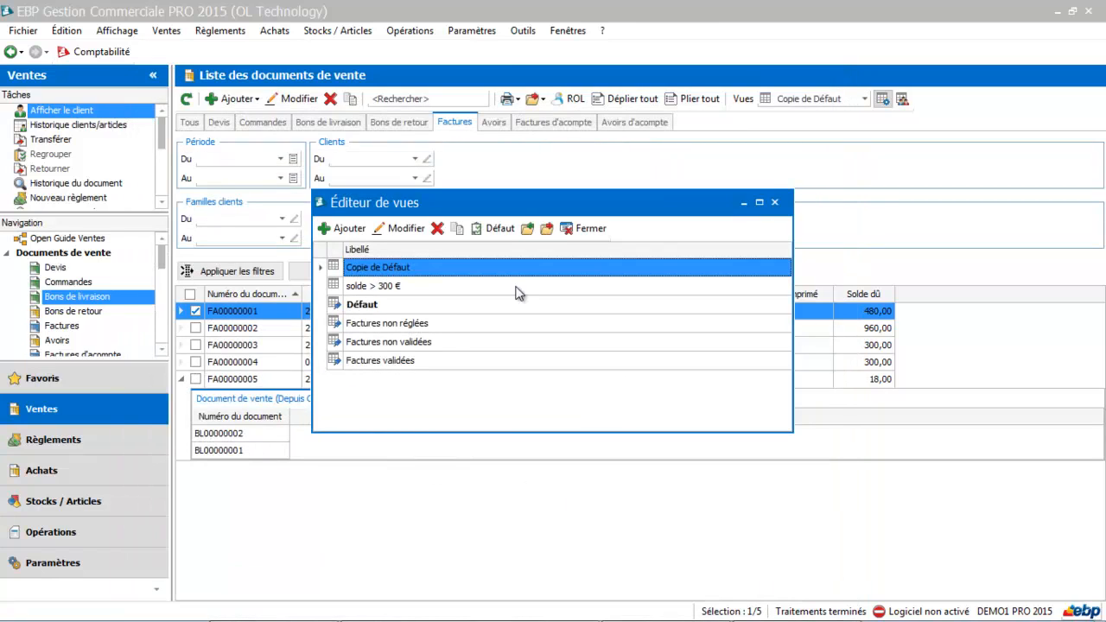
{"action": "left_click", "coordinate": [774, 202]}
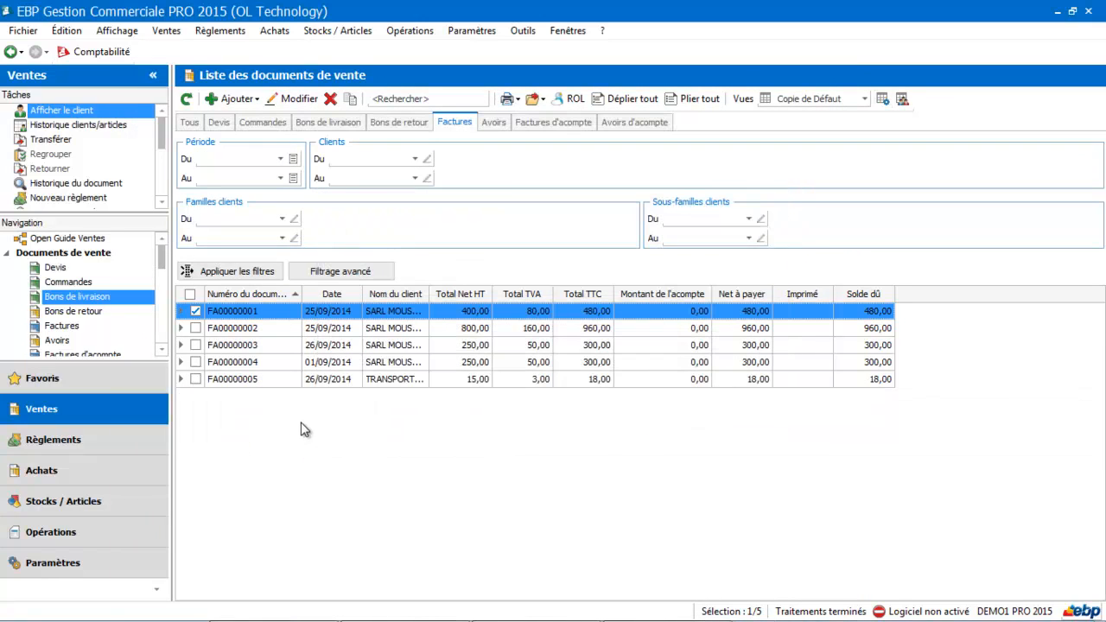
Step: Expand the TRANSPORT BRUNO invoice's detail to view its source delivery notes, and collapse it again
{"action": "left_click", "coordinate": [181, 379]}
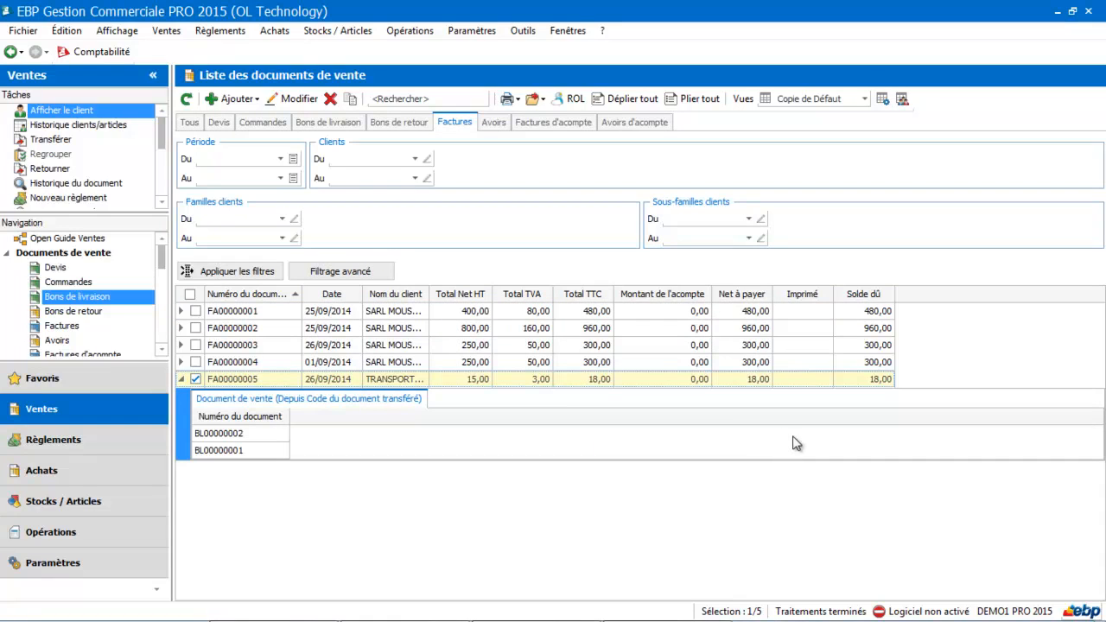
{"action": "left_click", "coordinate": [182, 380]}
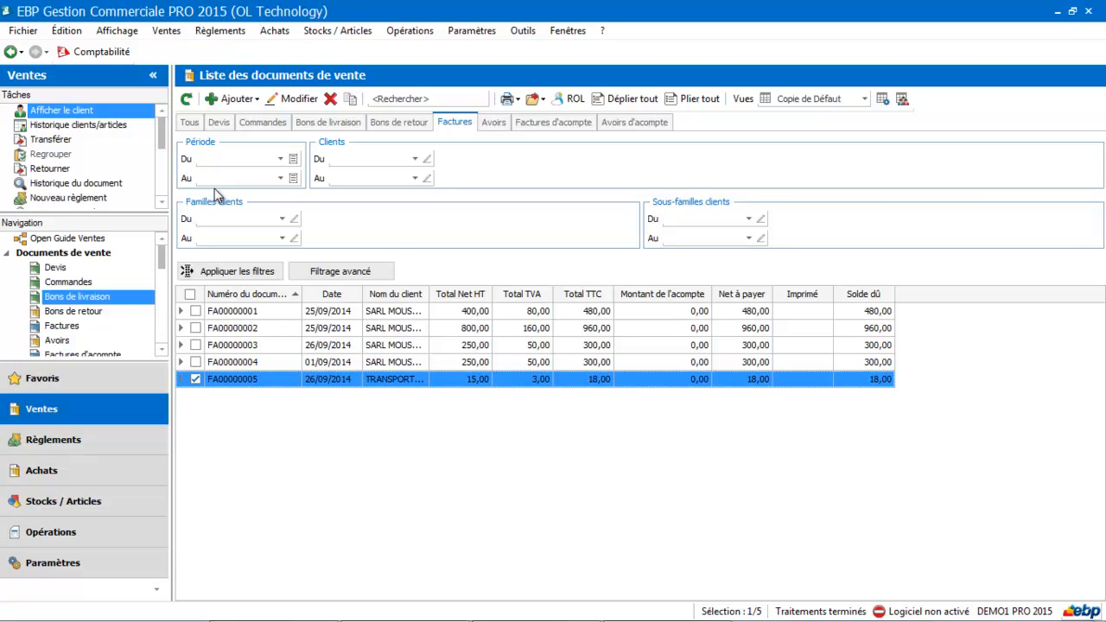
Step: Create a new invoice for the customer TRANSPORT BRUNO and go to the line grid to load the customer's details
{"action": "left_click", "coordinate": [240, 106]}
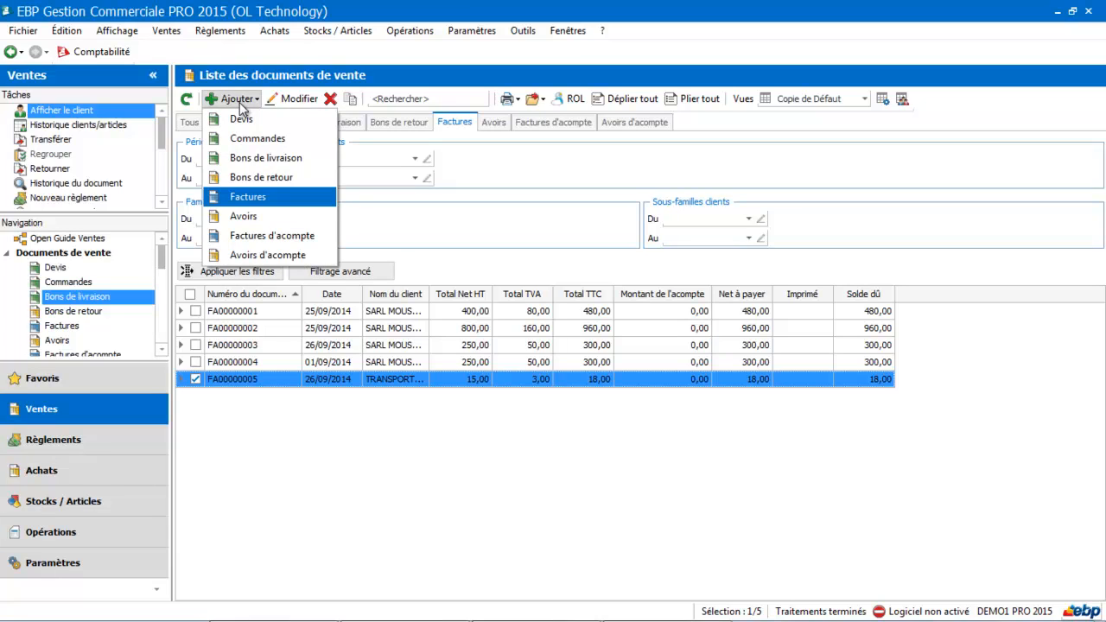
{"action": "left_click", "coordinate": [236, 197]}
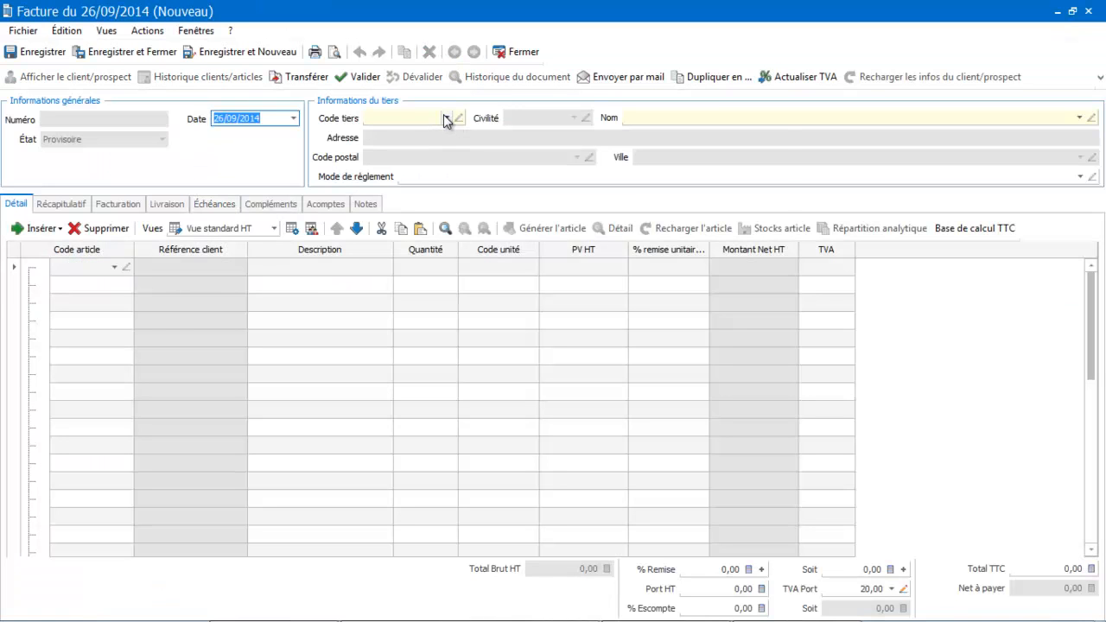
{"action": "left_click", "coordinate": [446, 119]}
{"action": "double_click", "coordinate": [435, 188]}
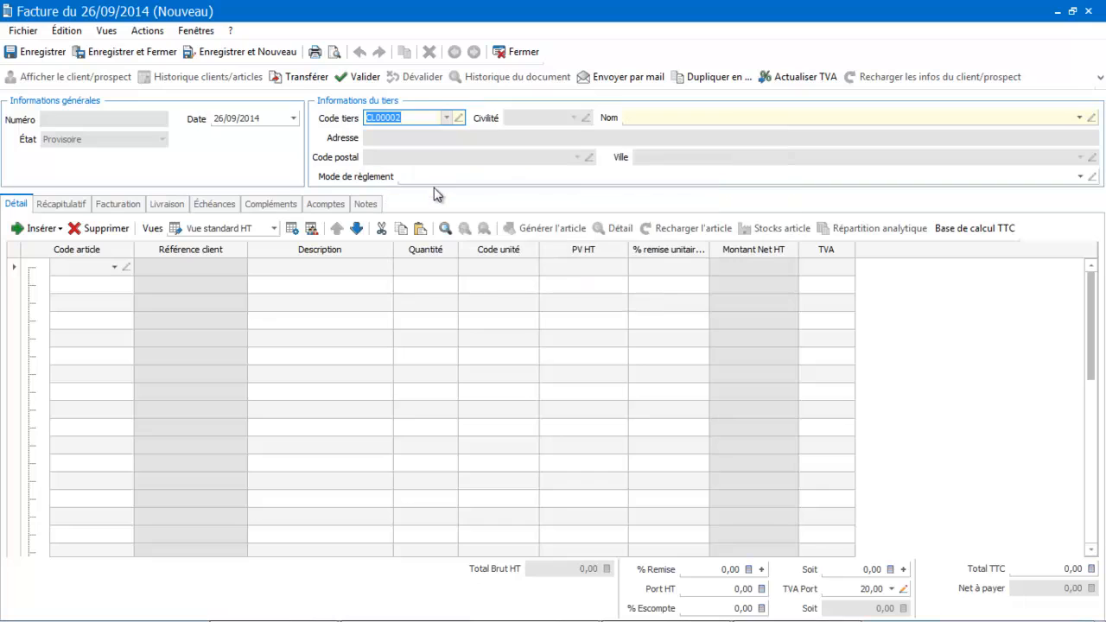
{"action": "left_click", "coordinate": [373, 304]}
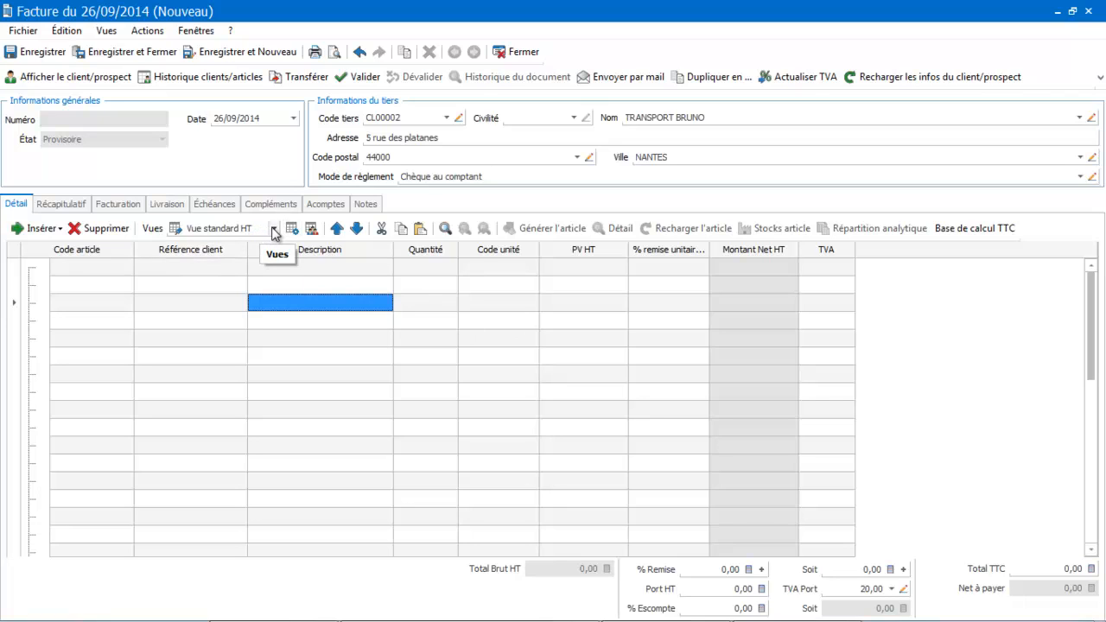
Step: Look at the invoice lines in "Vue avancée" and switch back to "Vue standard HT"
{"action": "left_click", "coordinate": [273, 230]}
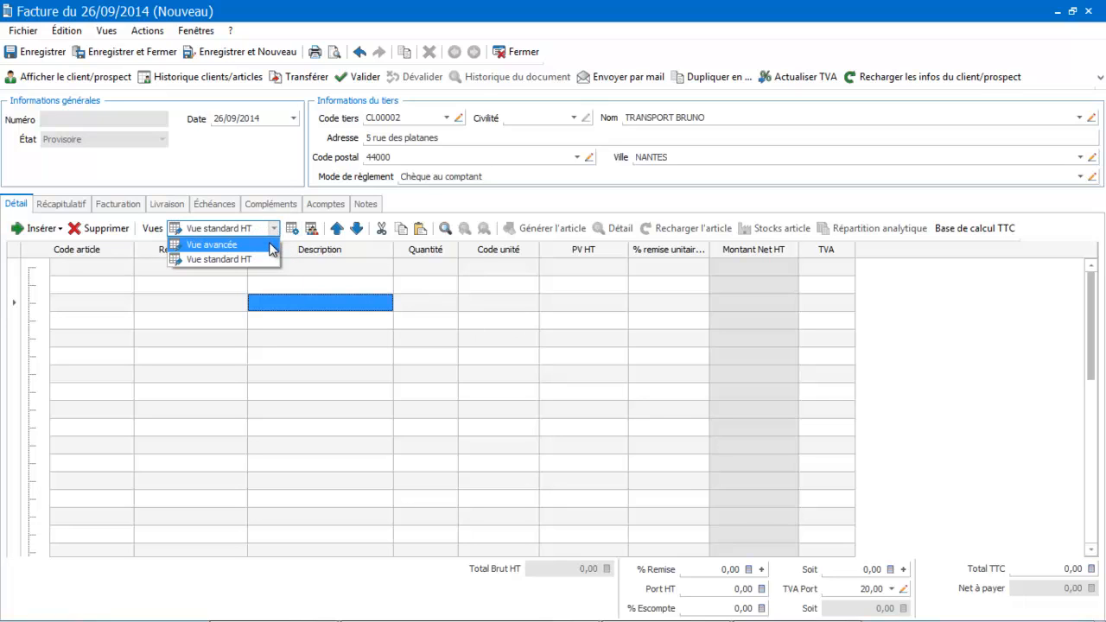
{"action": "left_click", "coordinate": [273, 249]}
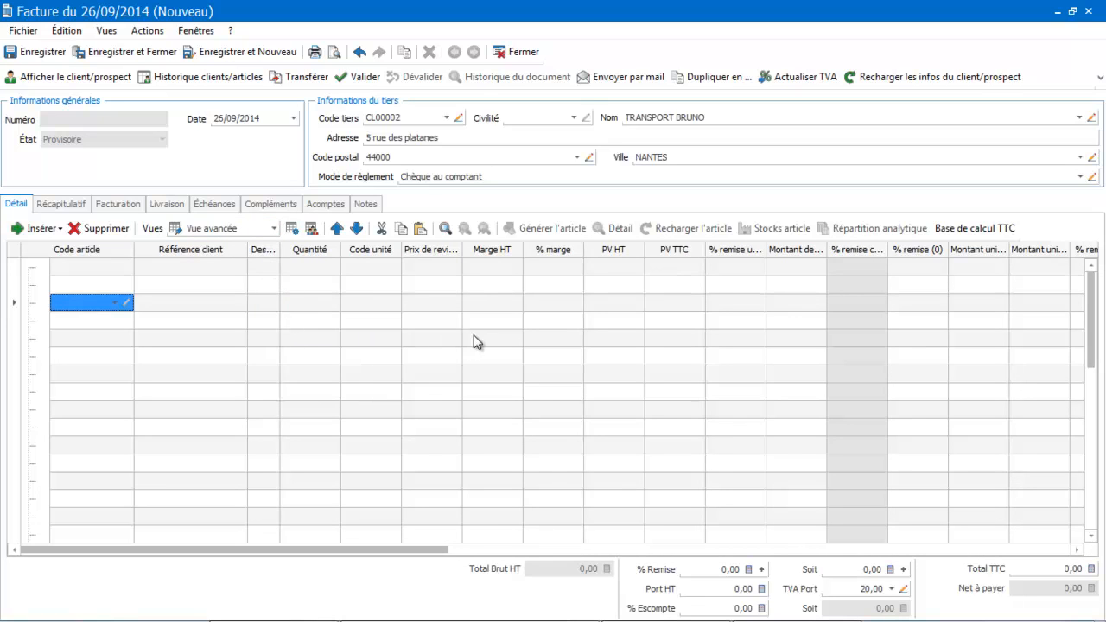
{"action": "left_click", "coordinate": [275, 229]}
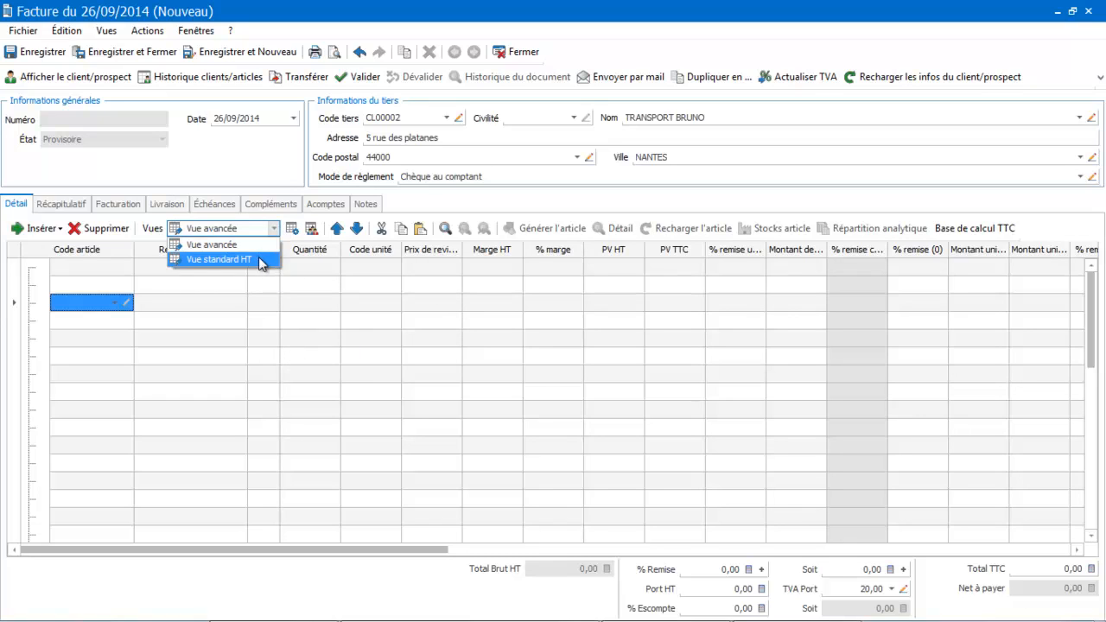
{"action": "left_click", "coordinate": [258, 256]}
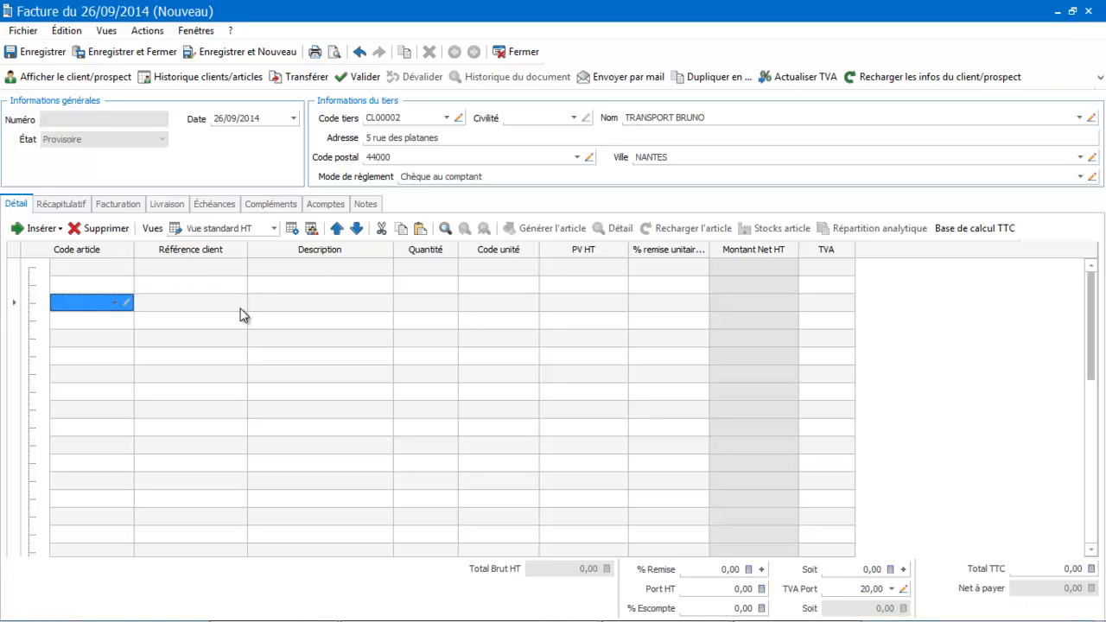
Step: Duplicate the "Vue standard HT (Hors taxe)" view of the invoice line grid
{"action": "left_click", "coordinate": [291, 230]}
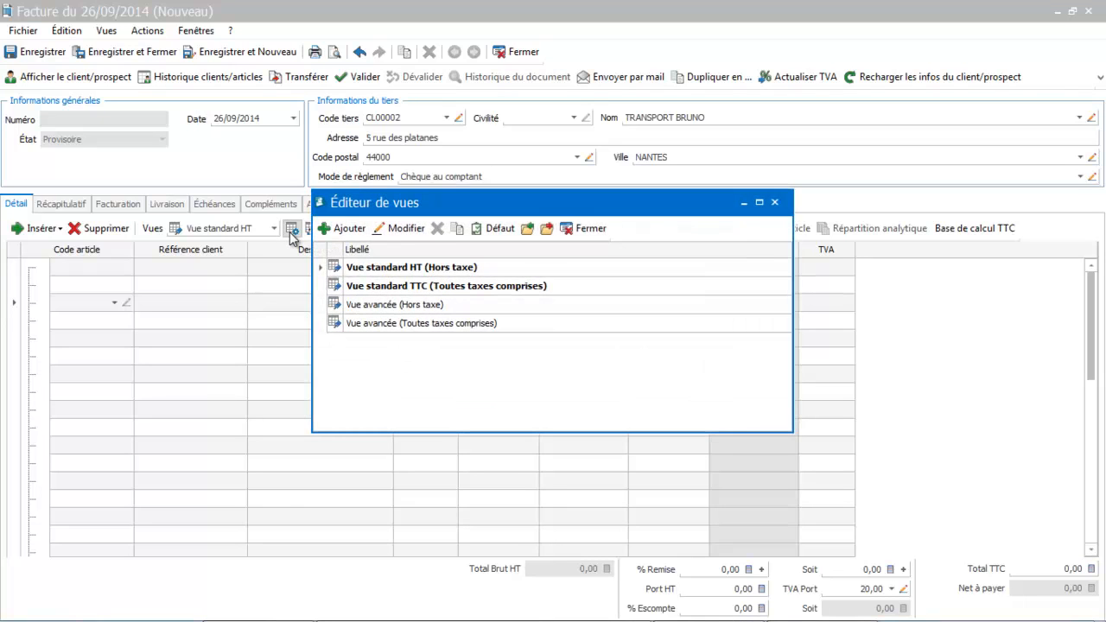
{"action": "left_click", "coordinate": [352, 270]}
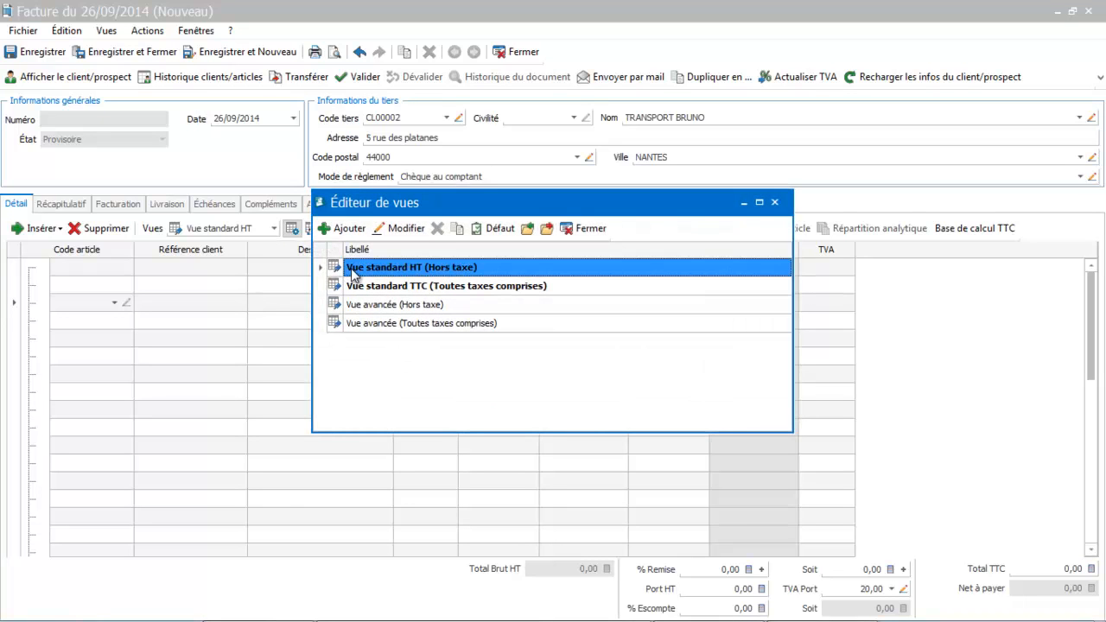
{"action": "left_click", "coordinate": [459, 230]}
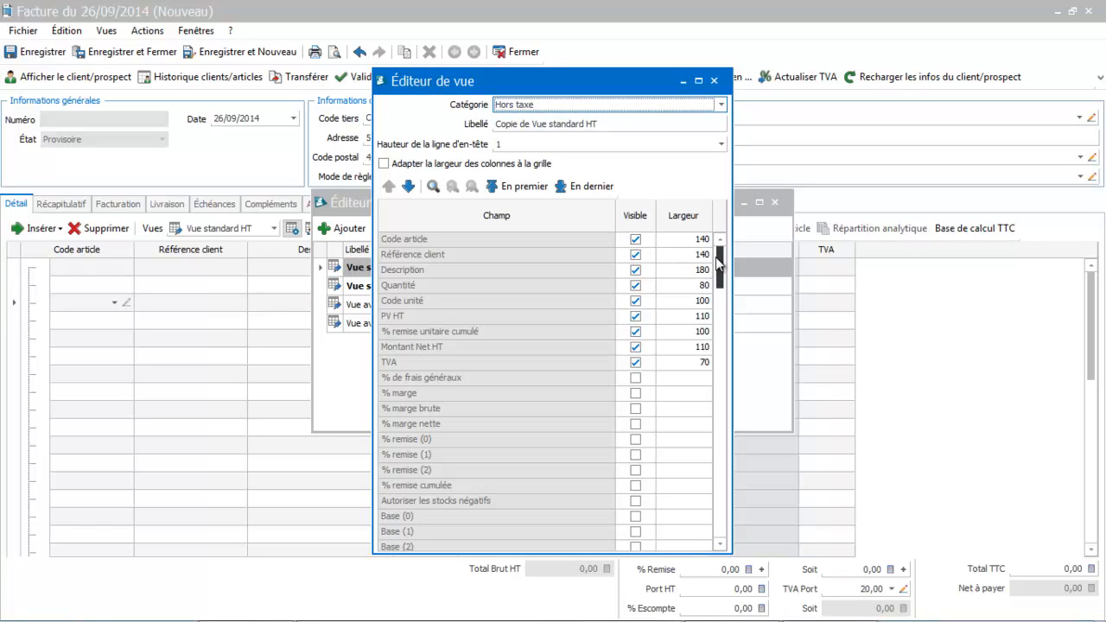
Step: Make the "Code commercial/collaborateur" and "Marge HT" fields visible in the copied view
{"action": "left_click_drag", "start_coordinate": [718, 260], "coordinate": [718, 295]}
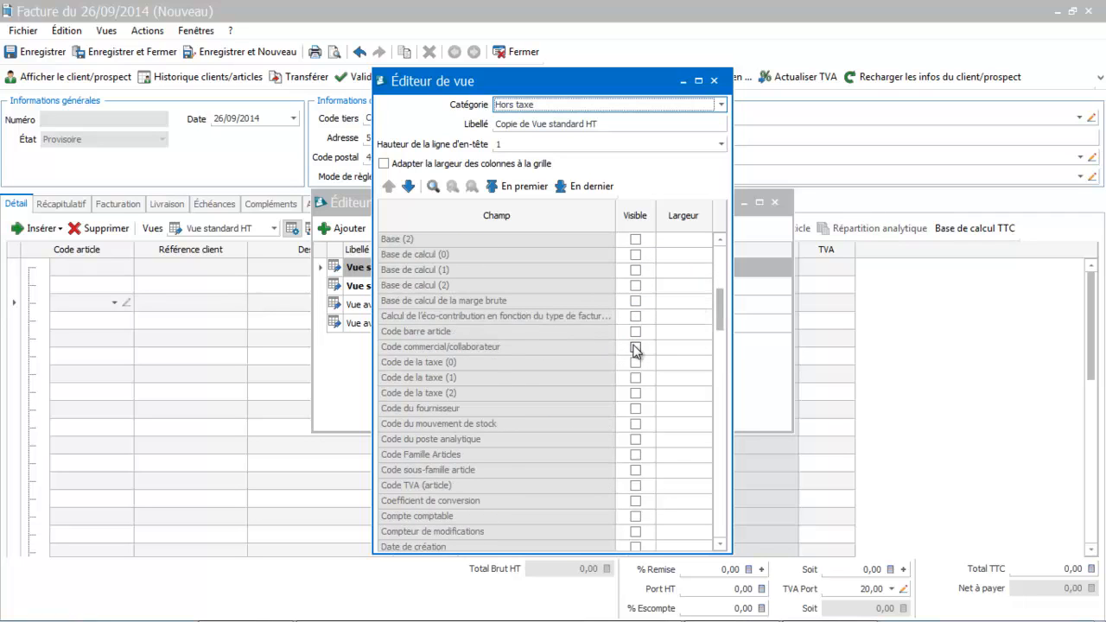
{"action": "left_click", "coordinate": [635, 347]}
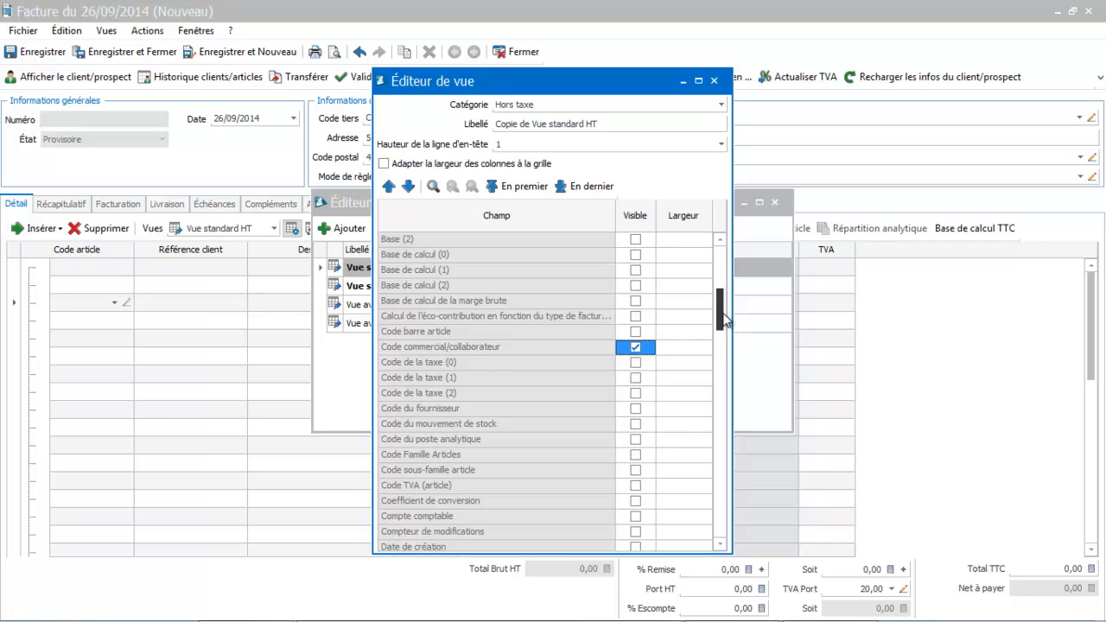
{"action": "left_click_drag", "start_coordinate": [723, 319], "coordinate": [712, 371]}
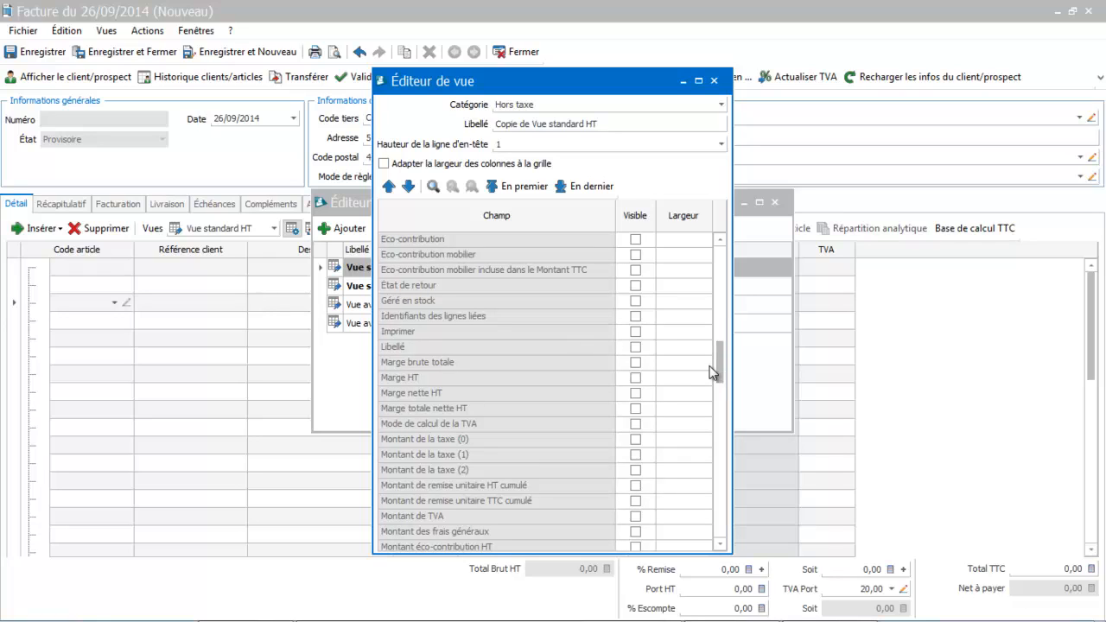
{"action": "left_click", "coordinate": [636, 378]}
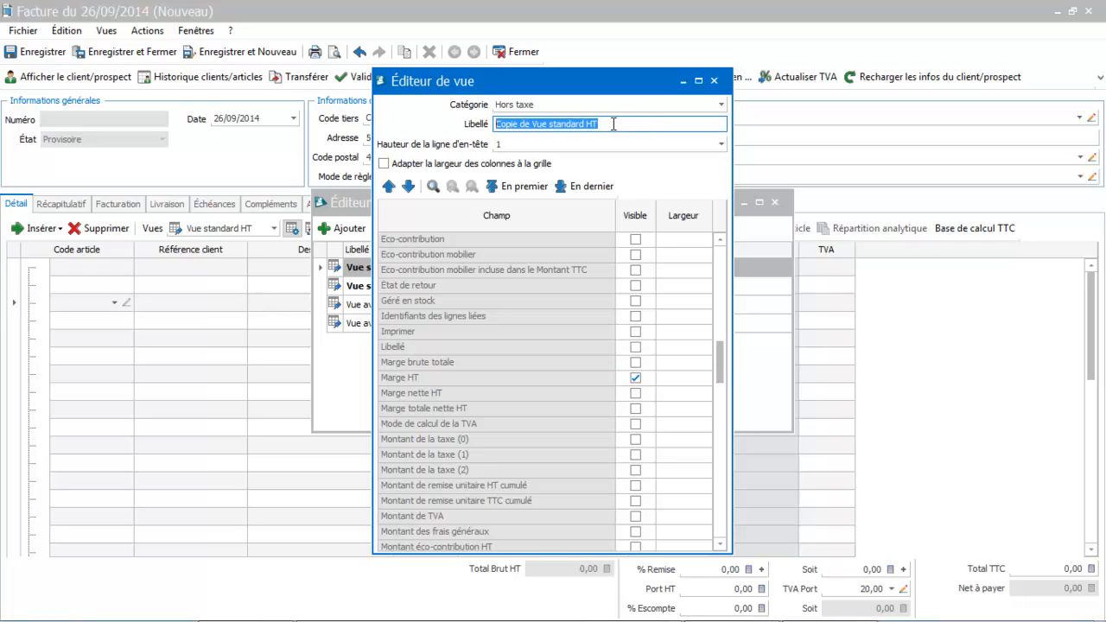
Step: Label the copied view "Vue perso", save it and close the view editors
{"action": "type", "text": "Vu"}
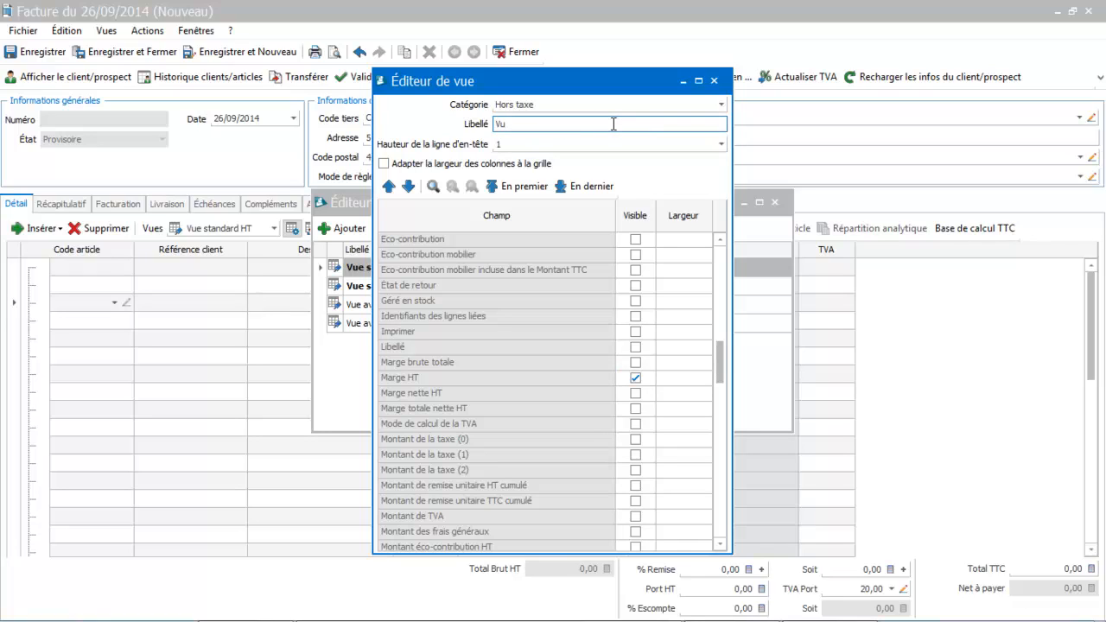
{"action": "type", "text": "e perso"}
{"action": "key", "text": "Tab"}
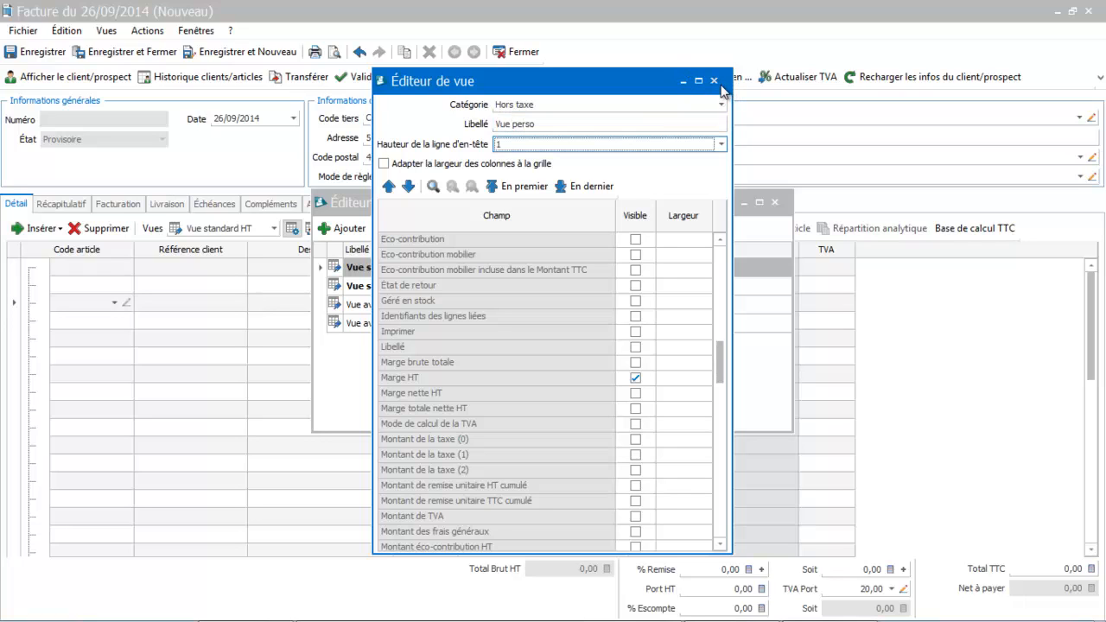
{"action": "left_click", "coordinate": [715, 81]}
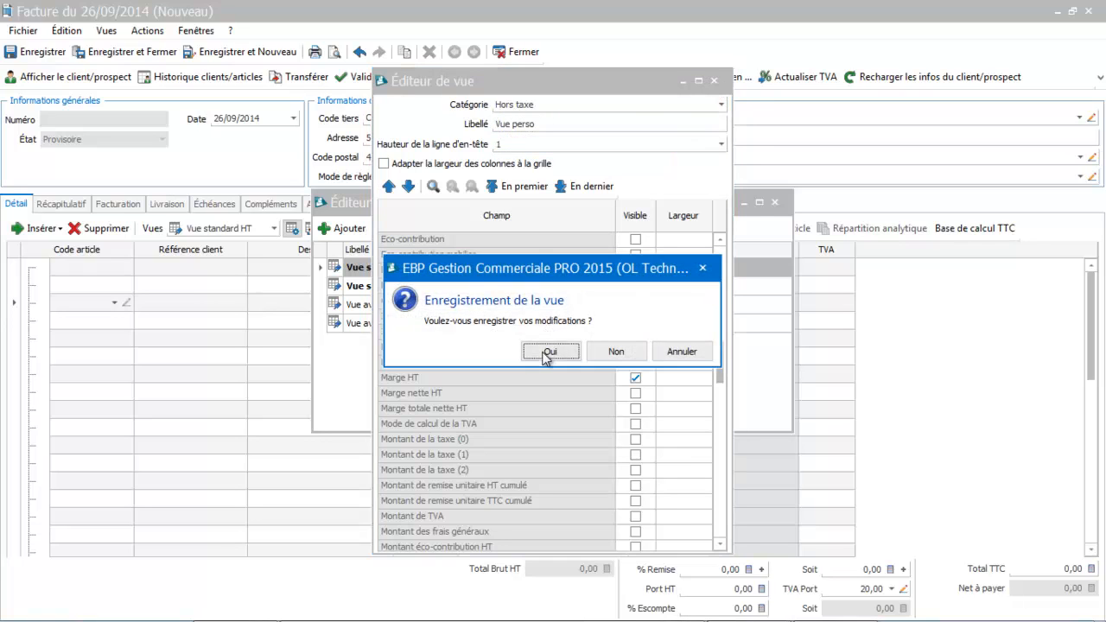
{"action": "left_click", "coordinate": [545, 355]}
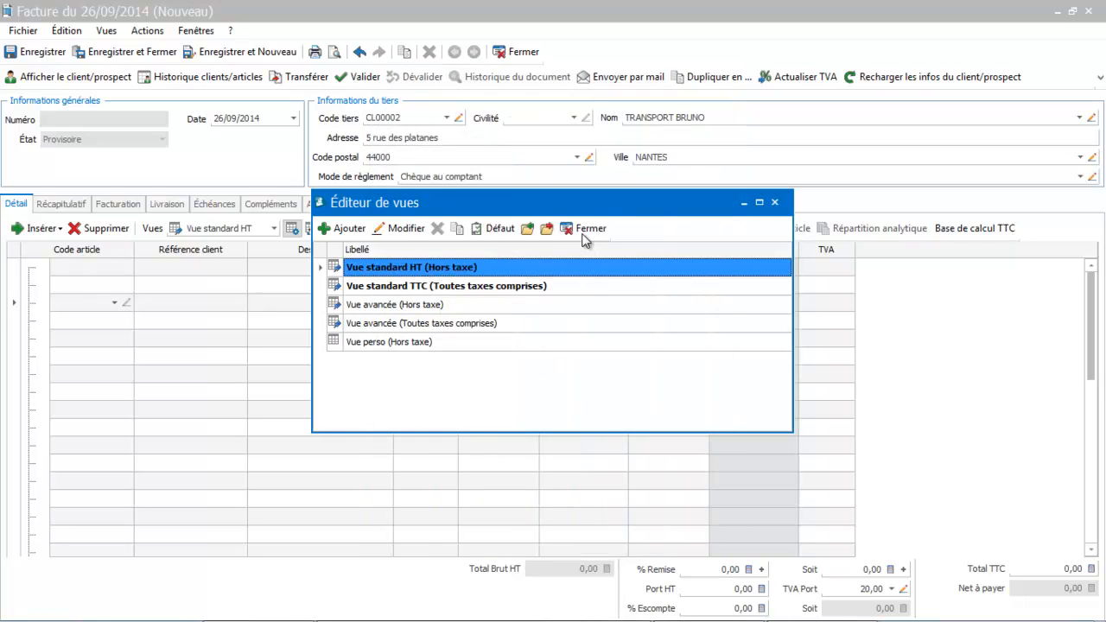
{"action": "left_click", "coordinate": [584, 230]}
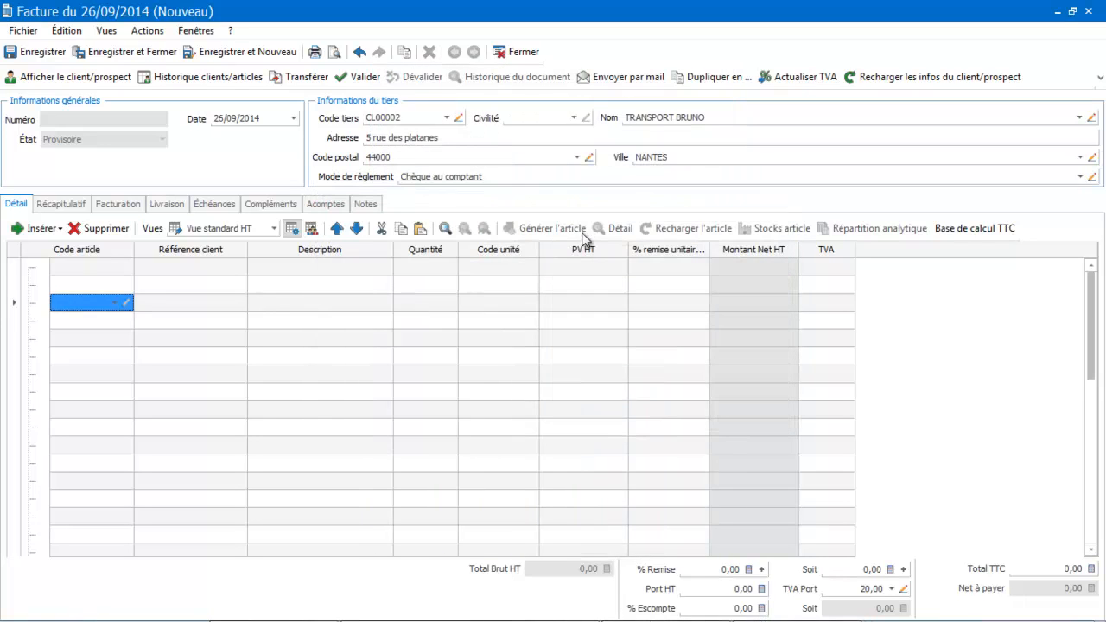
Step: Display the invoice lines in "Vue perso" and go to the sales representative code column on the first line
{"action": "left_click", "coordinate": [273, 228]}
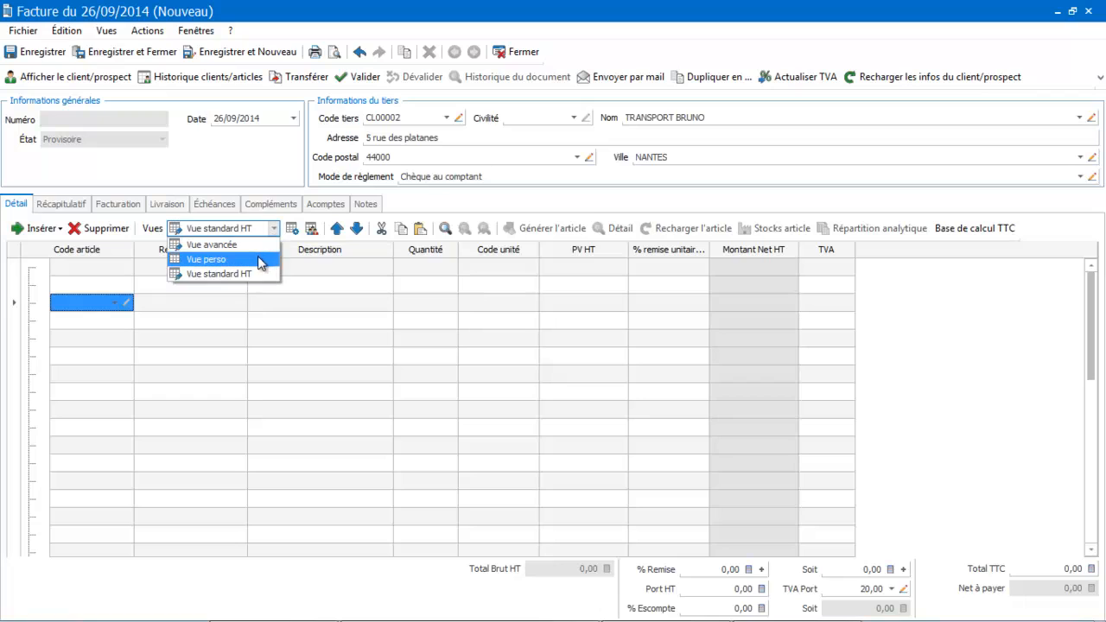
{"action": "left_click", "coordinate": [258, 260]}
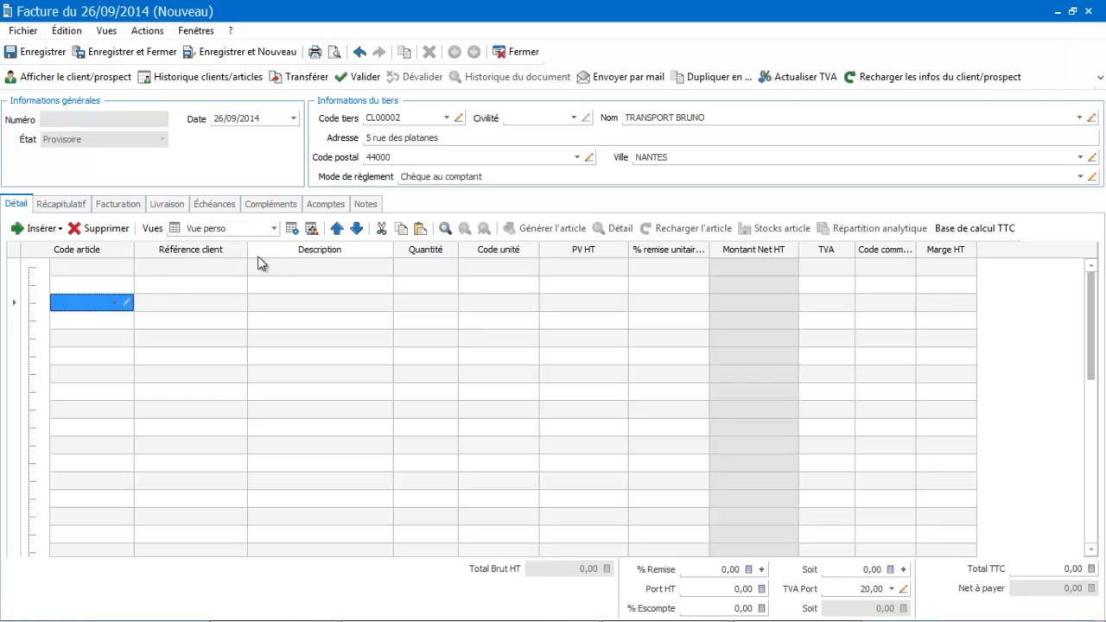
{"action": "left_click", "coordinate": [869, 268]}
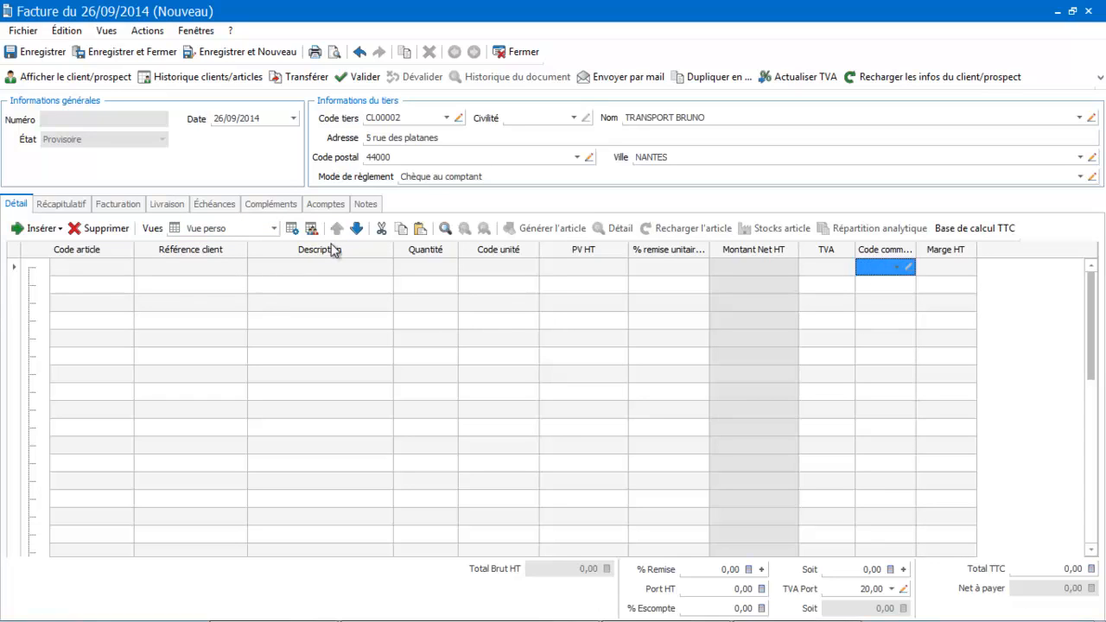
Step: Add article AR00001 on the first invoice line and select that line's sales representative code cell
{"action": "left_click", "coordinate": [125, 273]}
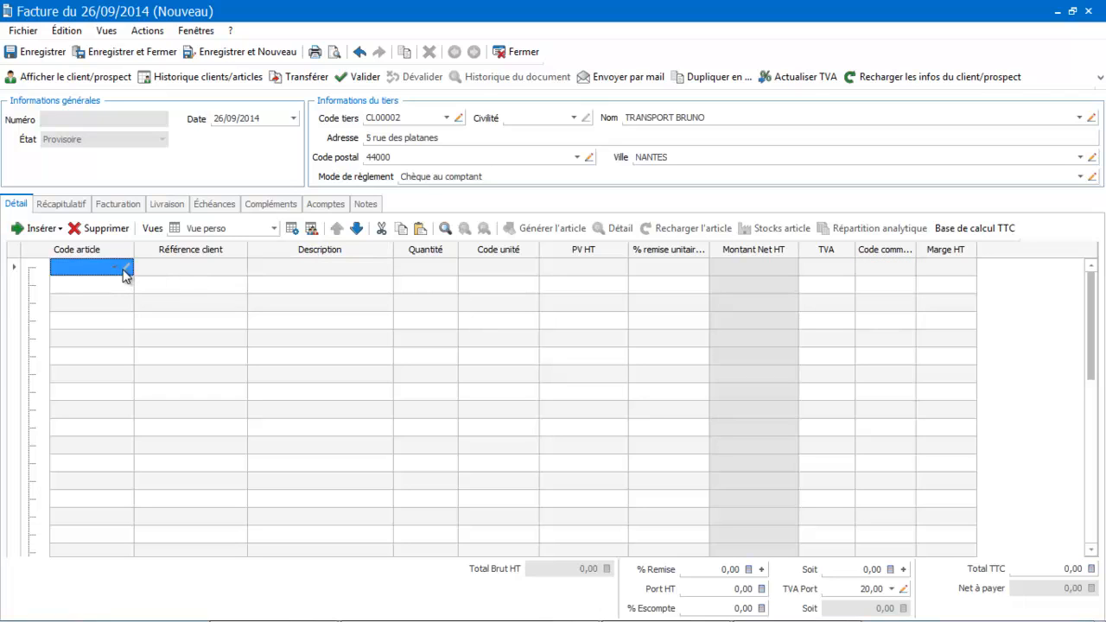
{"action": "left_click", "coordinate": [115, 268]}
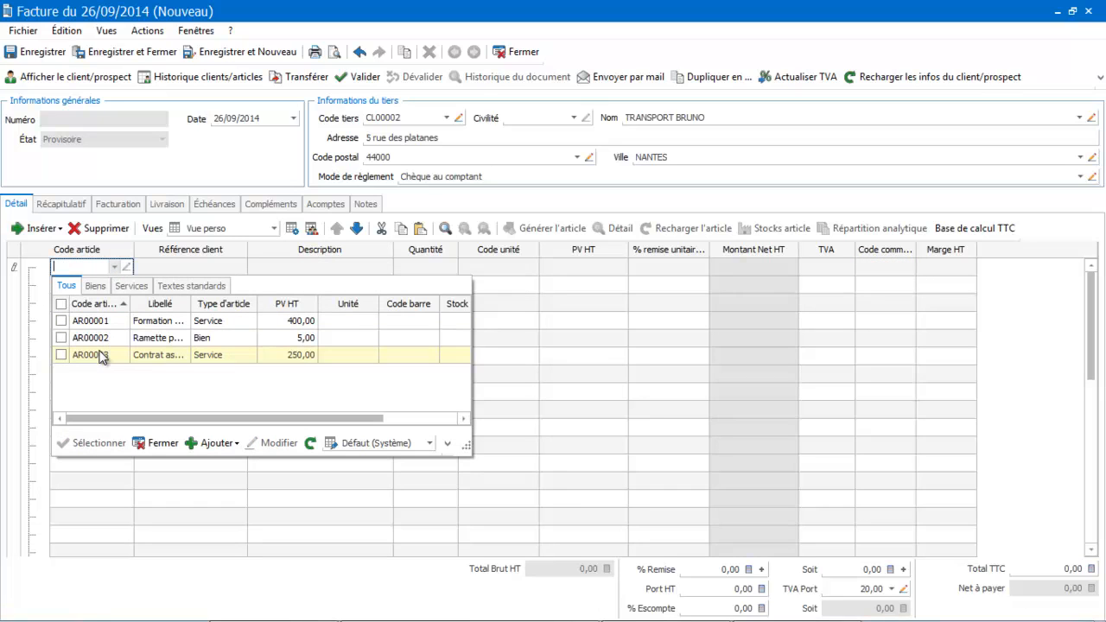
{"action": "left_click", "coordinate": [108, 324]}
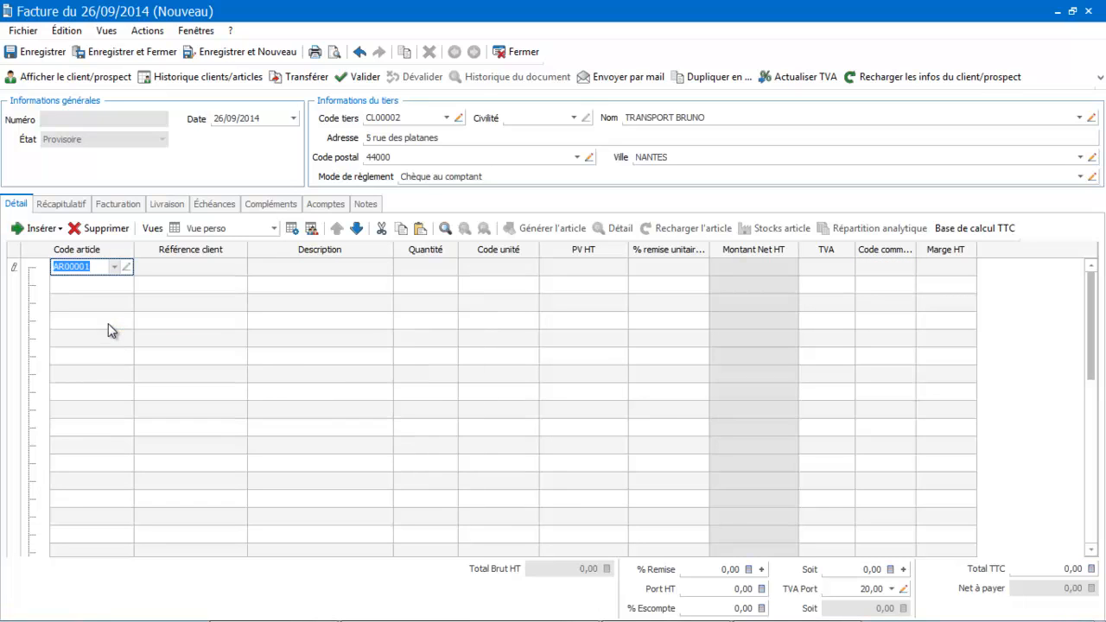
{"action": "left_click", "coordinate": [202, 320]}
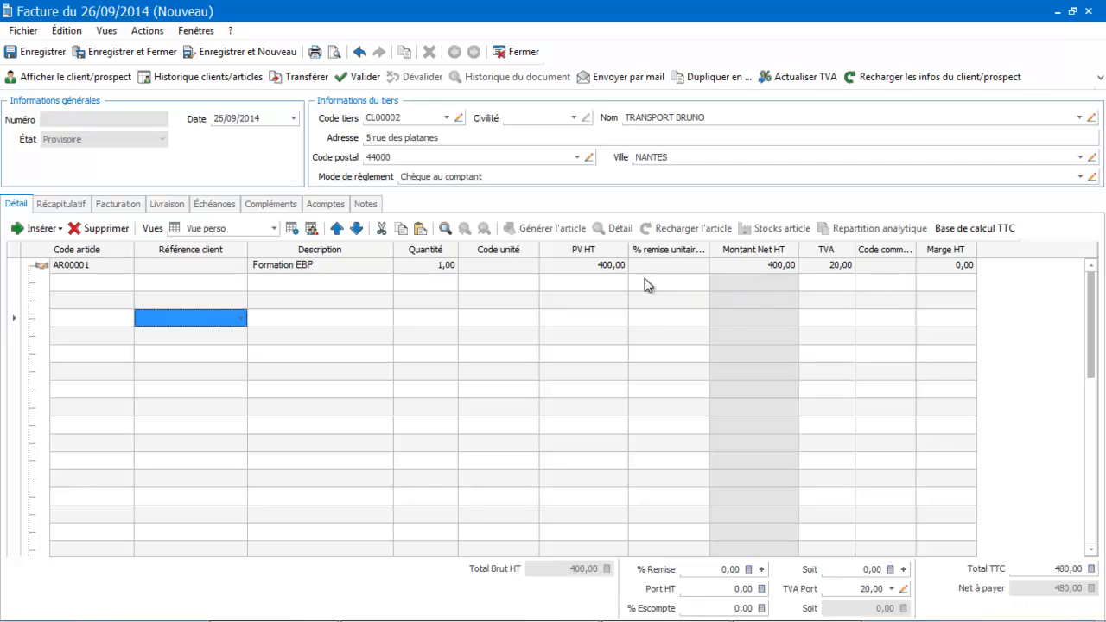
{"action": "left_click", "coordinate": [888, 266]}
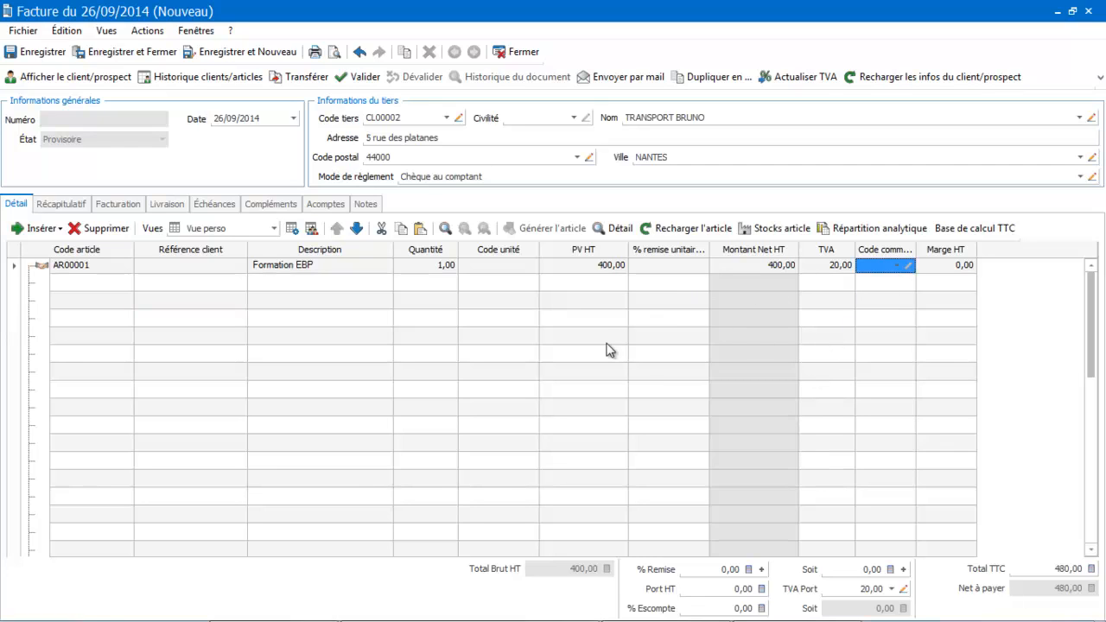